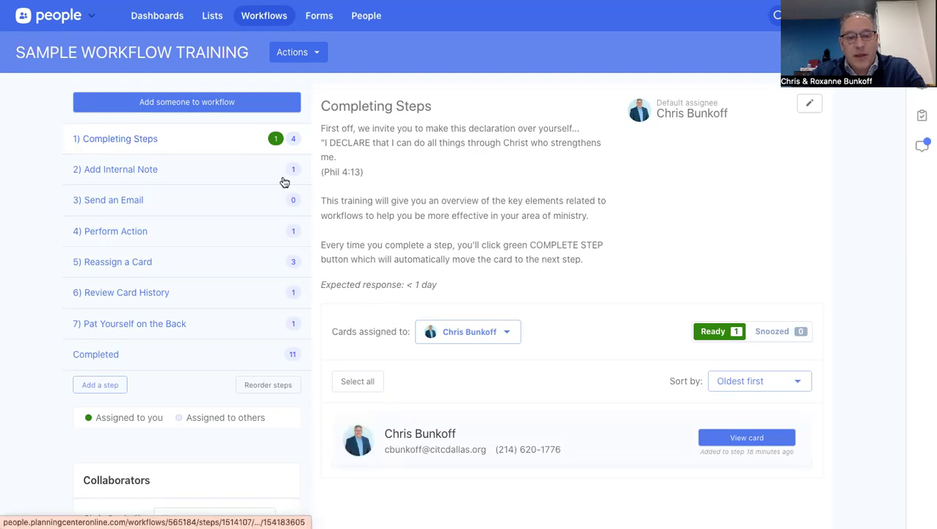
Open your assigned card in the Completing Steps step, mark that step complete, and close the card.
{"action": "left_click", "coordinate": [504, 450]}
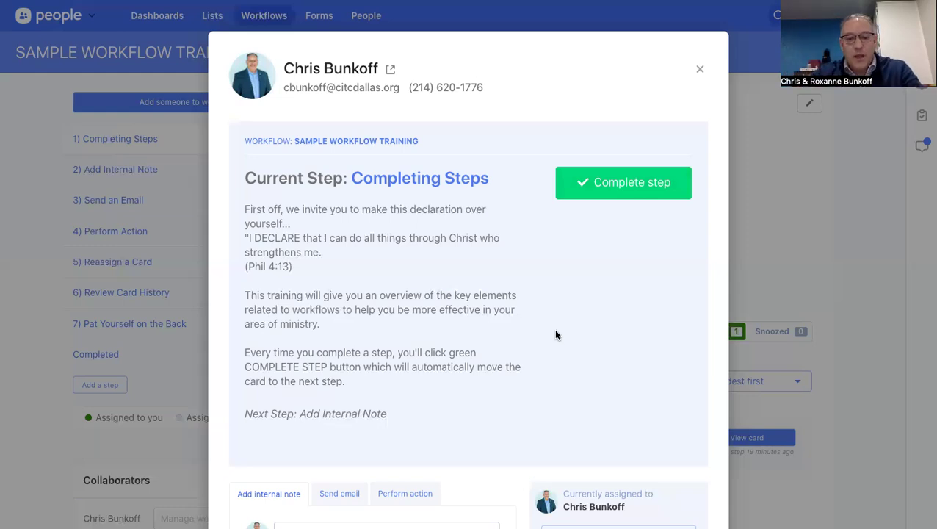
{"action": "scroll", "coordinate": [555, 334], "scroll_direction": "down", "scroll_amount": 1}
{"action": "scroll", "coordinate": [555, 335], "scroll_direction": "up", "scroll_amount": 1}
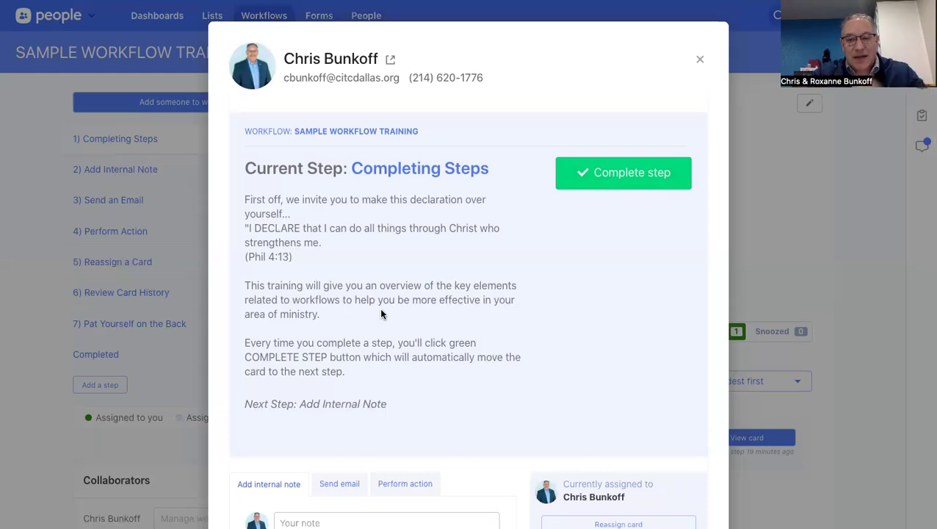
{"action": "left_click", "coordinate": [632, 177]}
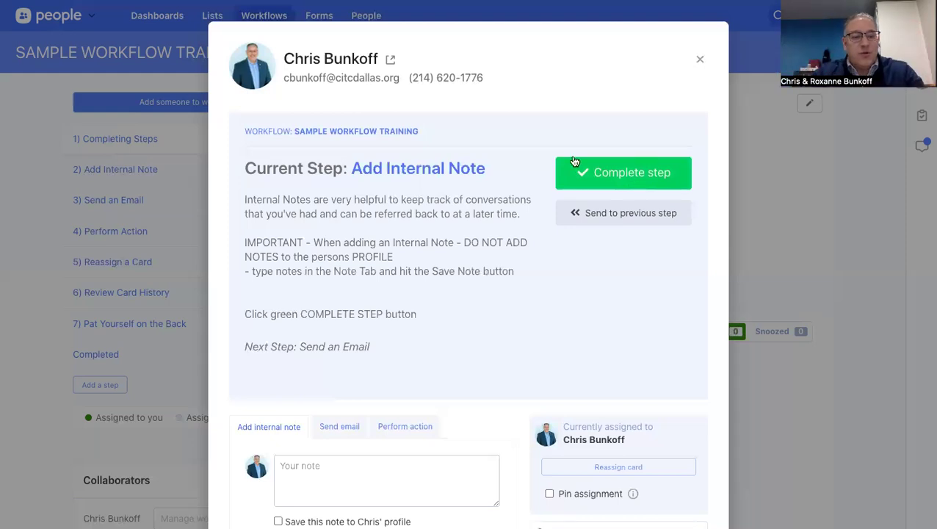
{"action": "left_click", "coordinate": [699, 59]}
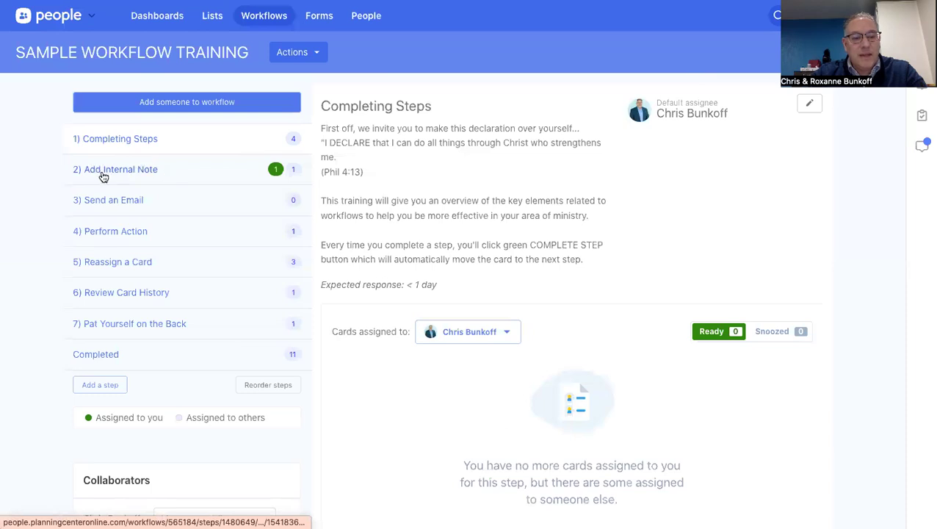
Open your assigned card in the Add Internal Note step and bring its note section into view.
{"action": "left_click", "coordinate": [275, 170]}
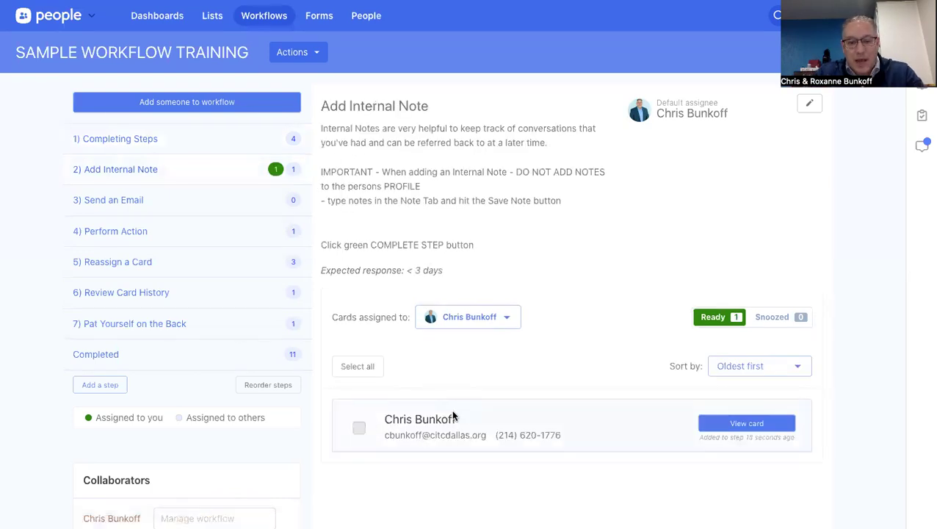
{"action": "left_click", "coordinate": [445, 434]}
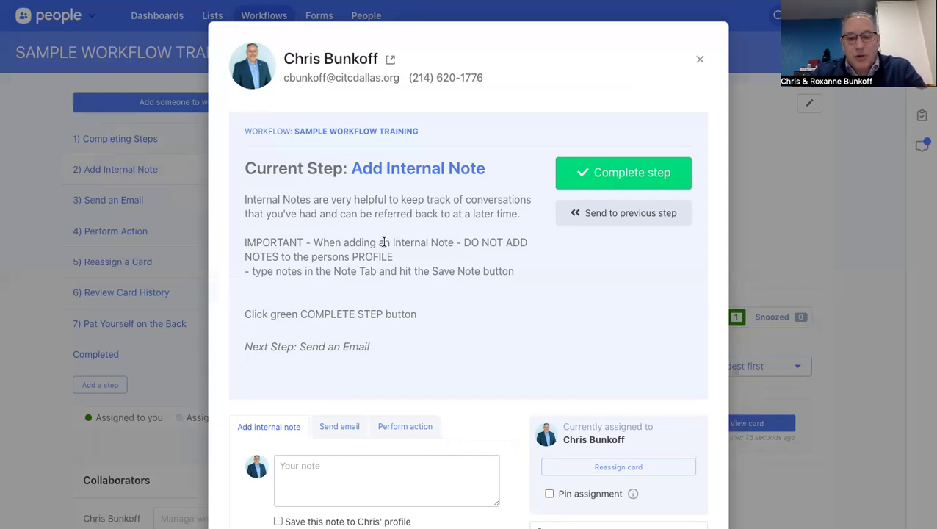
{"action": "scroll", "coordinate": [397, 242], "scroll_direction": "down", "scroll_amount": 1}
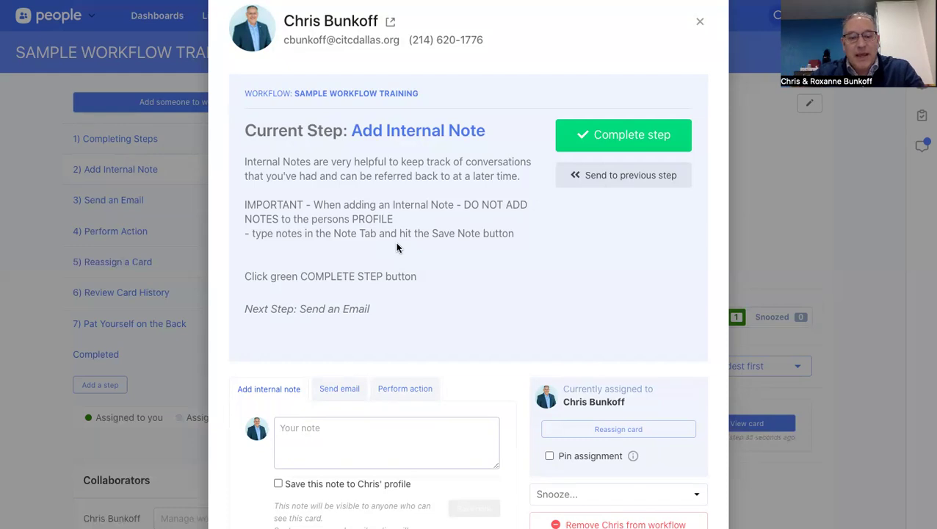
{"action": "scroll", "coordinate": [465, 261], "scroll_direction": "down", "scroll_amount": 1}
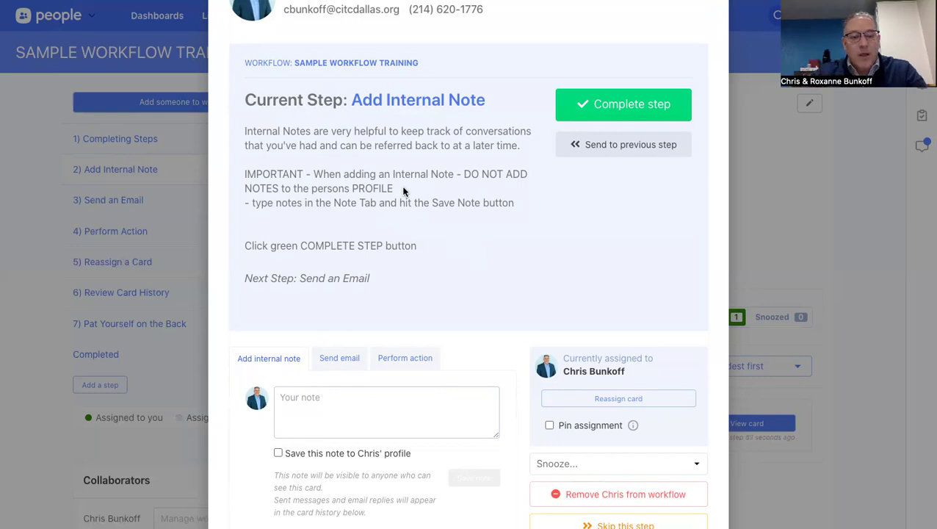
{"action": "scroll", "coordinate": [290, 356], "scroll_direction": "down", "scroll_amount": 1}
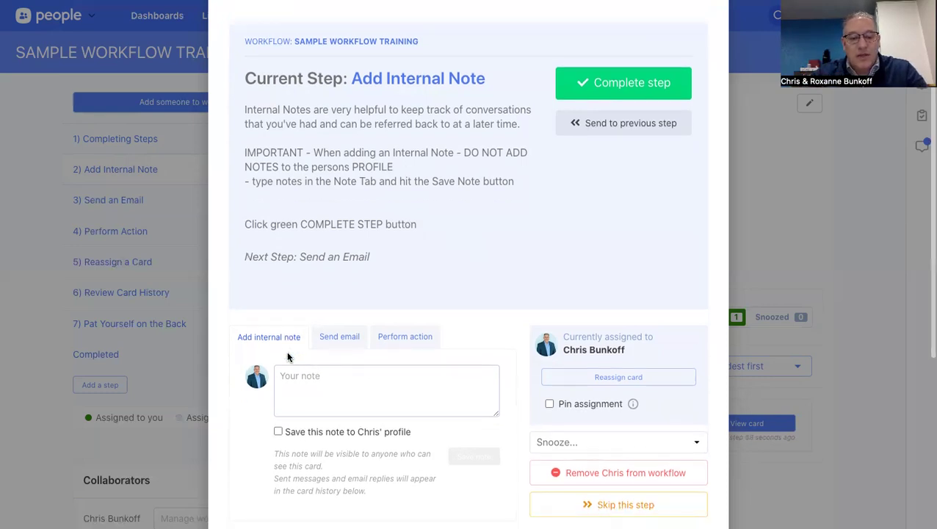
Look over the card's email and perform-action options, and return to the internal note form.
{"action": "left_click", "coordinate": [341, 337]}
{"action": "left_click", "coordinate": [408, 339]}
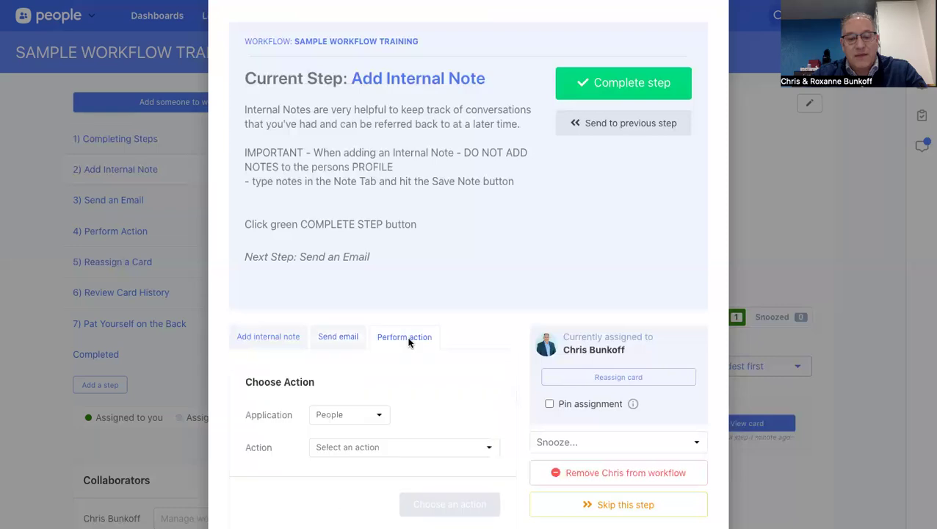
{"action": "left_click", "coordinate": [267, 340]}
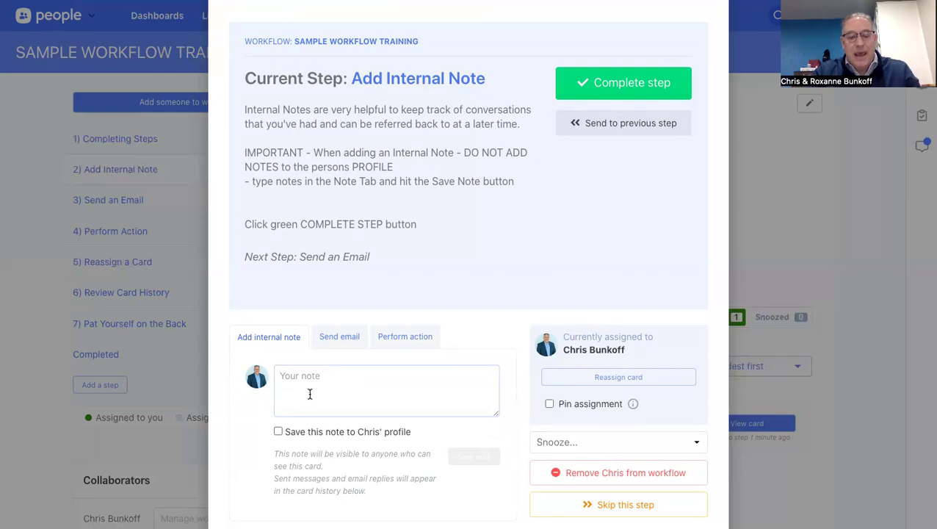
Write the internal note "test" and save it on the card without adding it to the person's profile.
{"action": "type", "text": "SDjsdsdkjvbsd'v"}
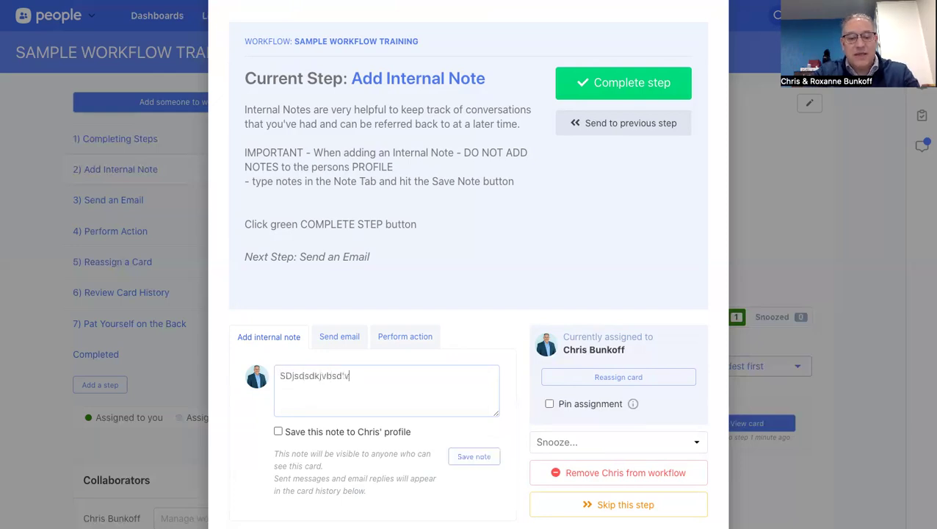
{"action": "type", "text": "nrv/nv\"XvNS/vNvdvnS"}
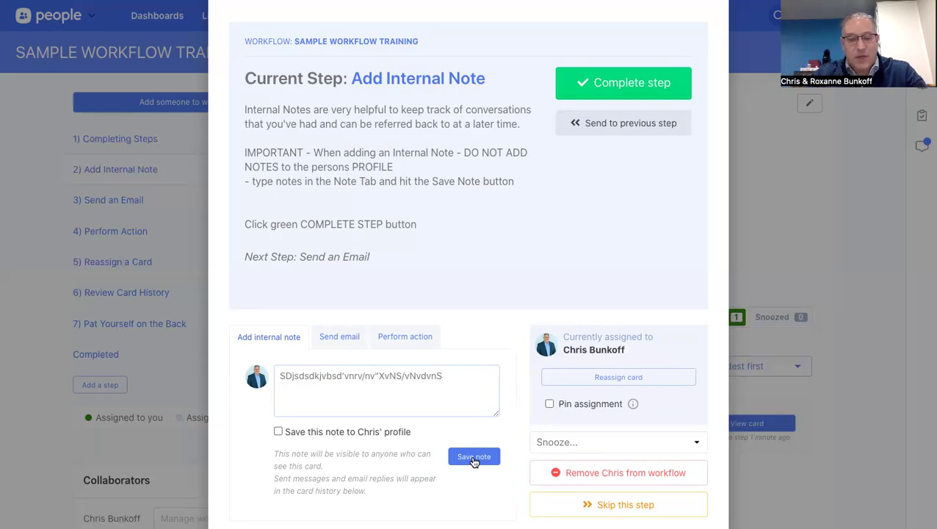
{"action": "left_click_drag", "start_coordinate": [442, 375], "coordinate": [275, 402]}
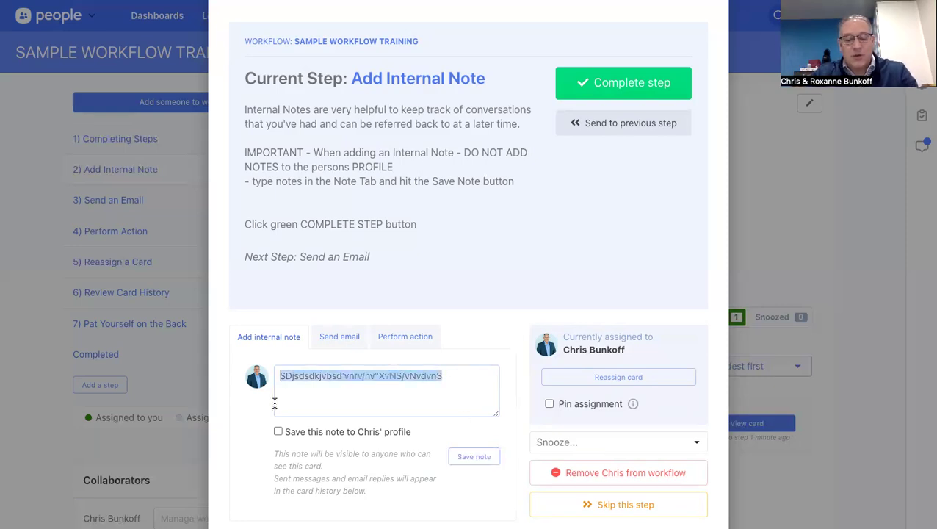
{"action": "type", "text": "test"}
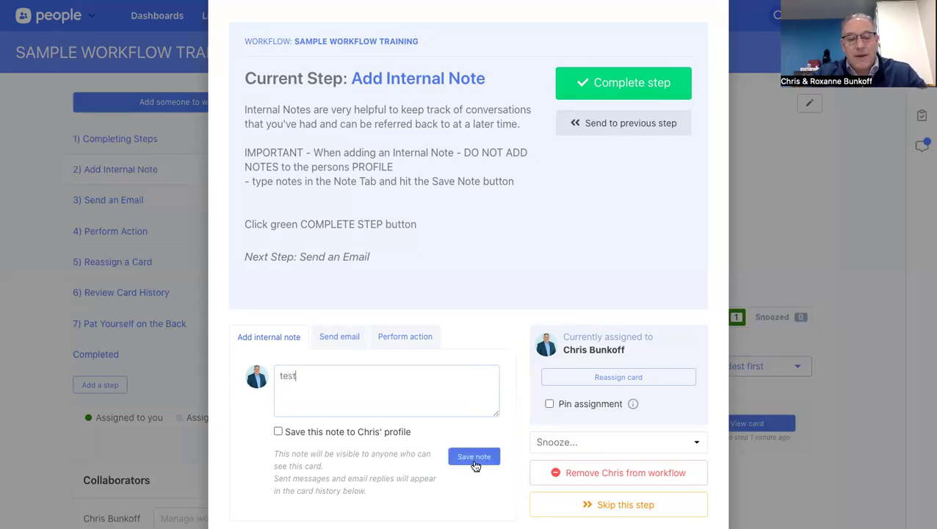
{"action": "left_click", "coordinate": [473, 459]}
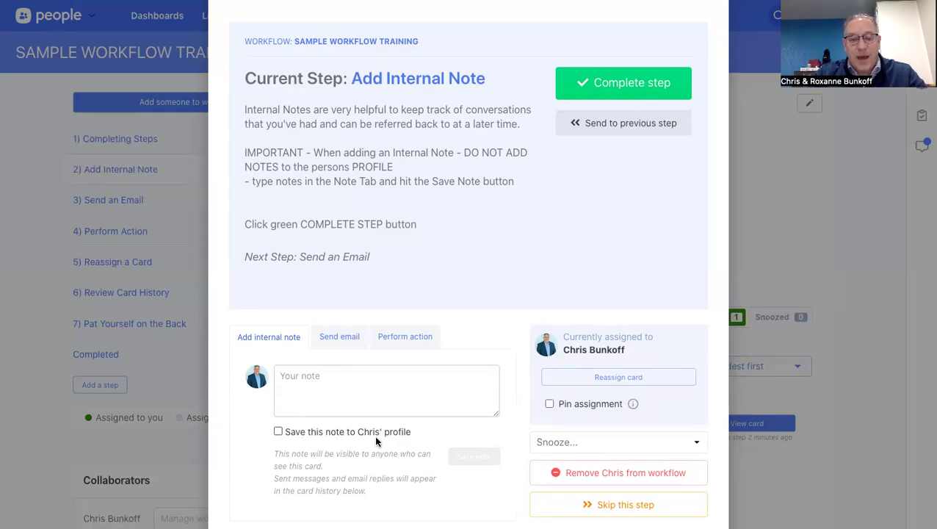
{"action": "left_click", "coordinate": [338, 393]}
{"action": "type", "text": "test"}
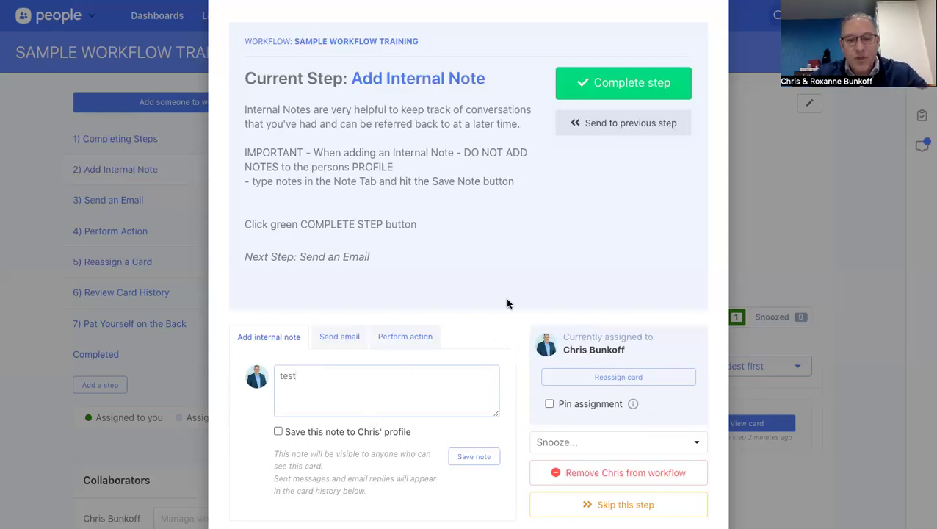
{"action": "left_click_drag", "start_coordinate": [281, 375], "coordinate": [320, 379]}
{"action": "key", "text": "BackSpace"}
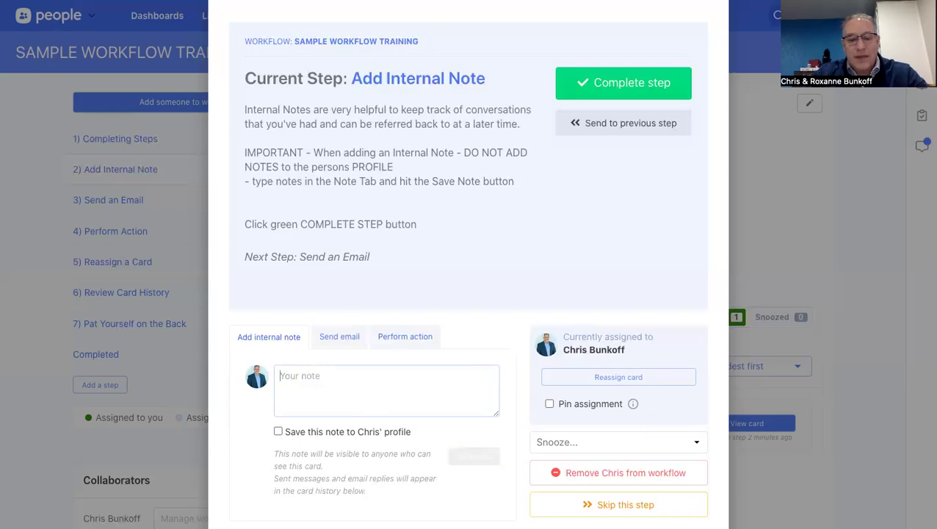
Complete the Add Internal Note step and open the card's email form for the Send an Email step.
{"action": "left_click", "coordinate": [600, 97]}
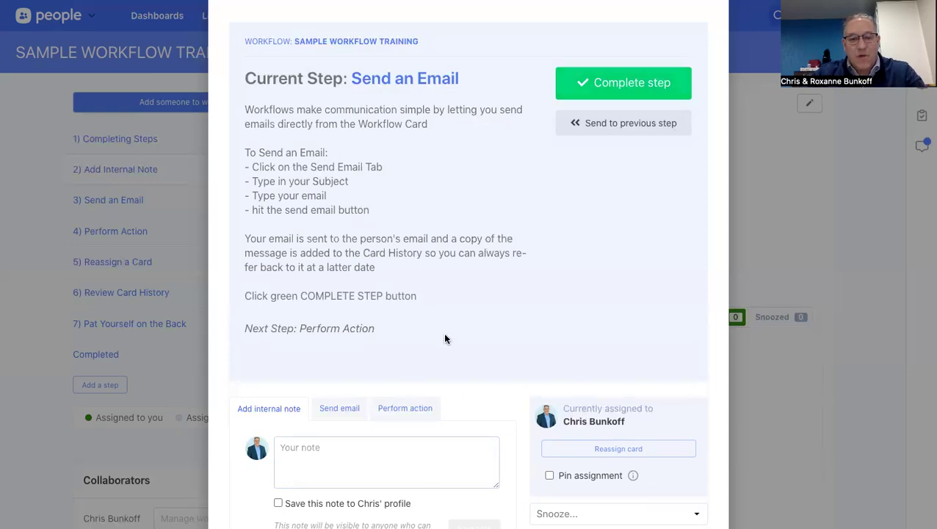
{"action": "scroll", "coordinate": [444, 339], "scroll_direction": "down", "scroll_amount": 1}
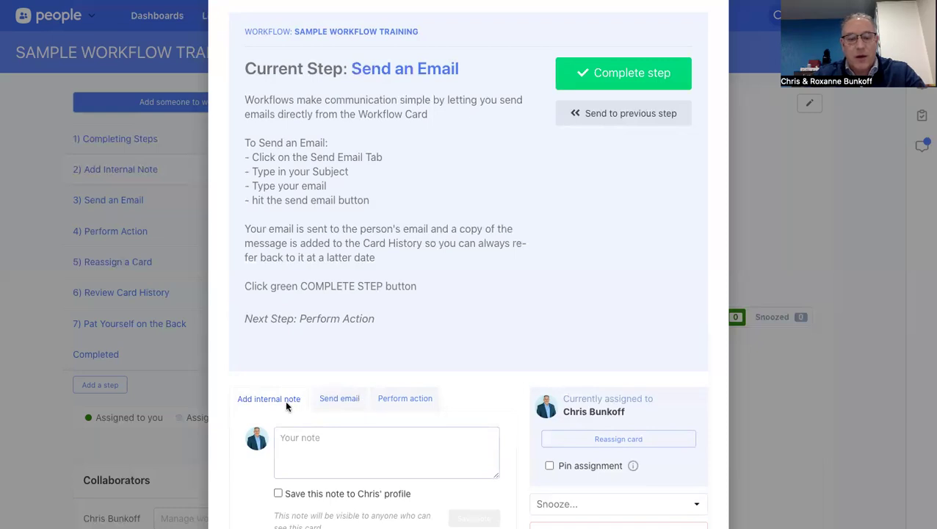
{"action": "left_click", "coordinate": [342, 404]}
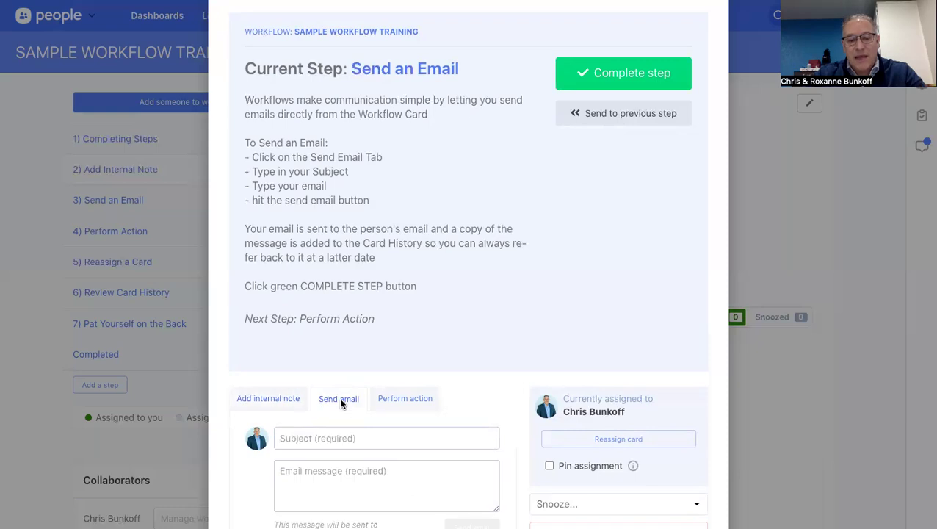
Send the card's person an email with the subject "Test" and the message "Testing this", confirming the send.
{"action": "left_click", "coordinate": [340, 438]}
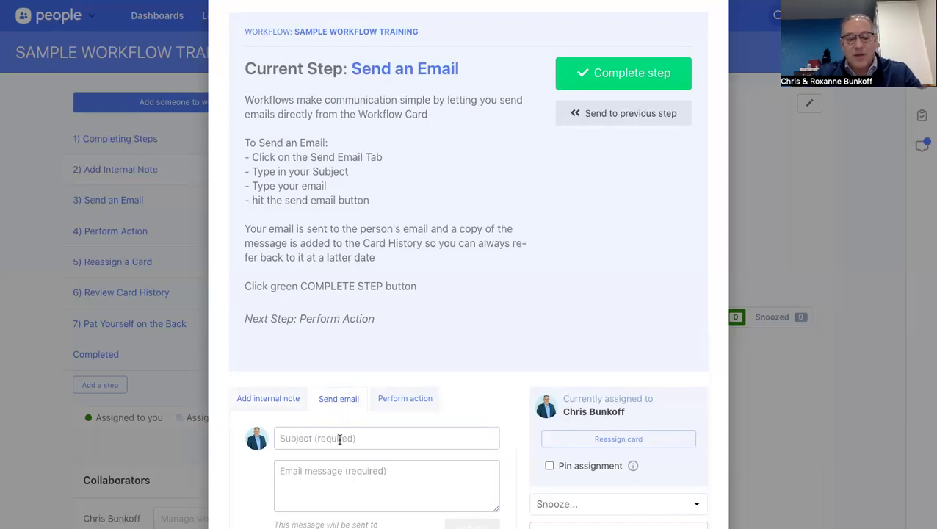
{"action": "type", "text": "Test"}
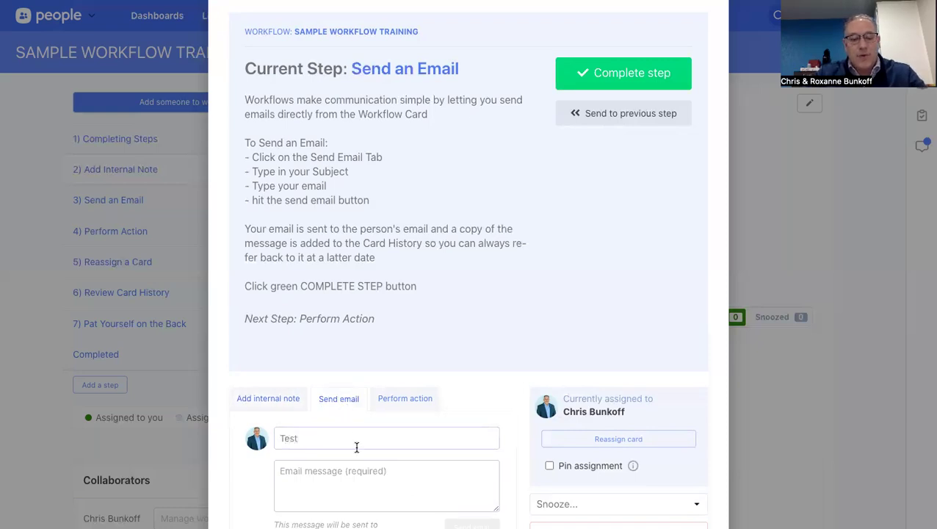
{"action": "scroll", "coordinate": [355, 447], "scroll_direction": "down", "scroll_amount": 1}
{"action": "left_click", "coordinate": [386, 454]}
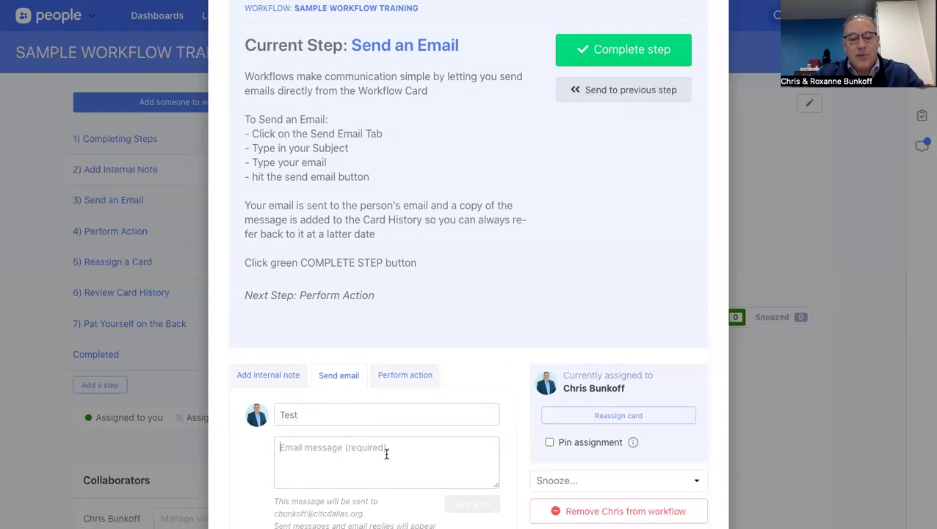
{"action": "type", "text": "Test"}
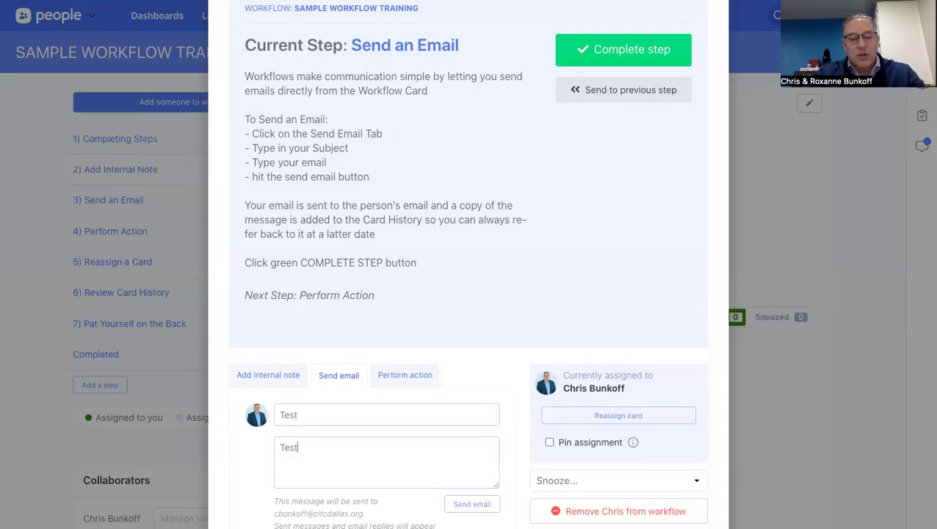
{"action": "type", "text": "ing this"}
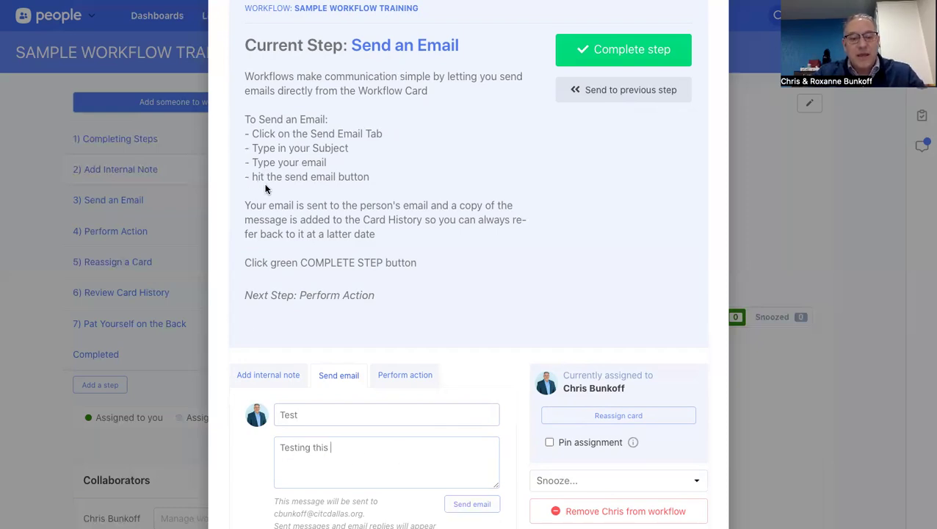
{"action": "scroll", "coordinate": [434, 277], "scroll_direction": "down", "scroll_amount": 3}
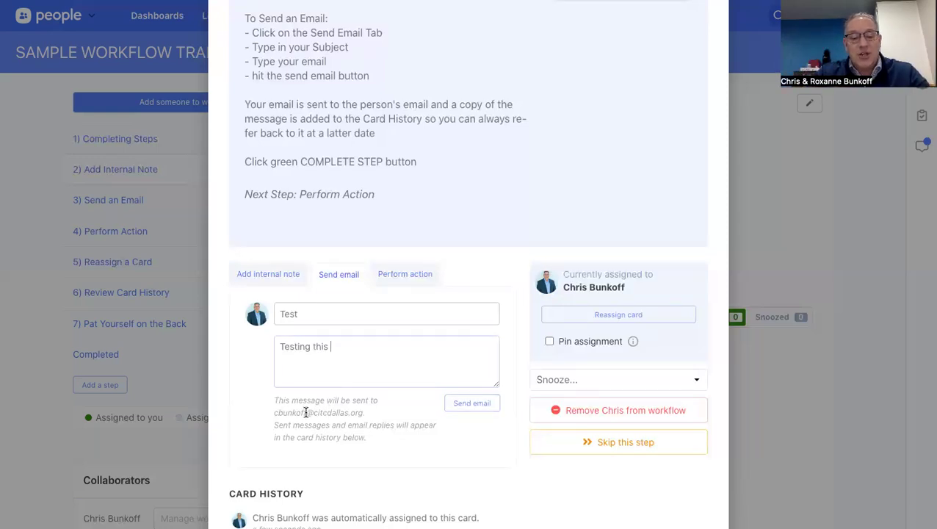
{"action": "left_click_drag", "start_coordinate": [369, 416], "coordinate": [273, 412]}
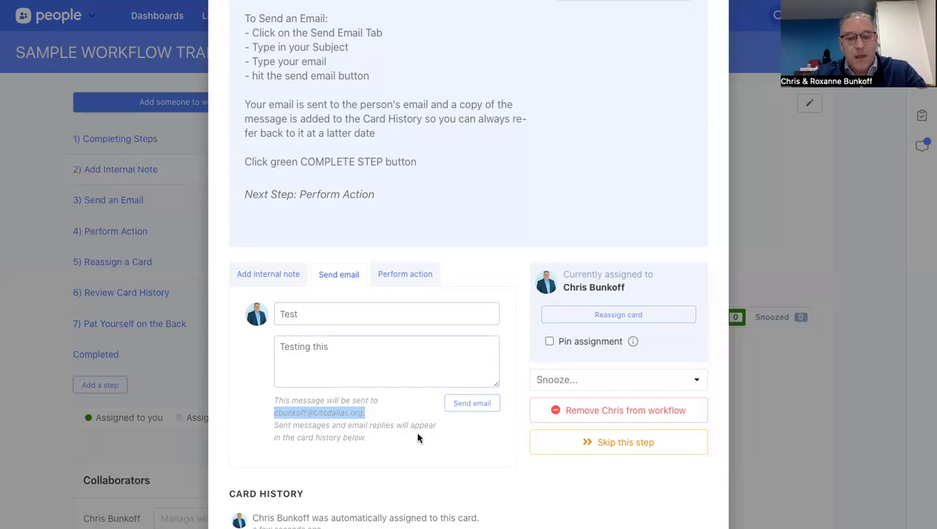
{"action": "left_click", "coordinate": [467, 408]}
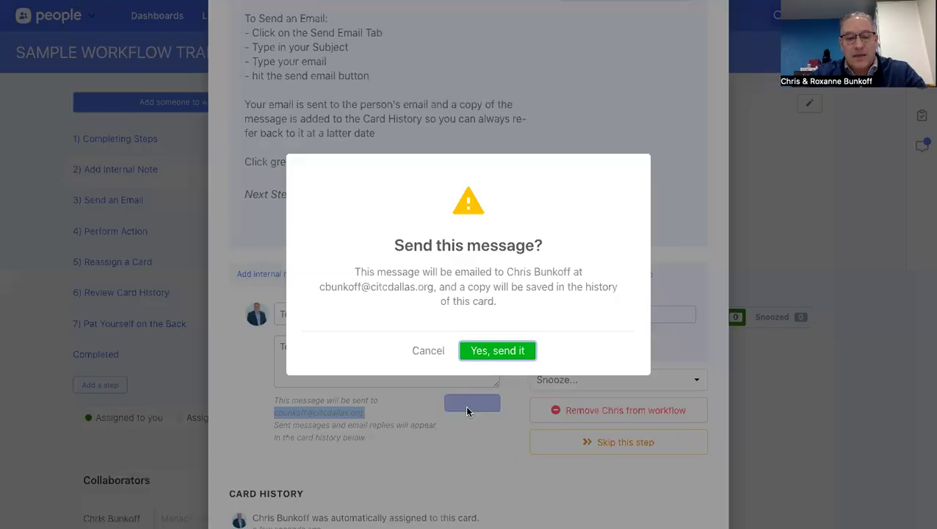
{"action": "left_click", "coordinate": [491, 351]}
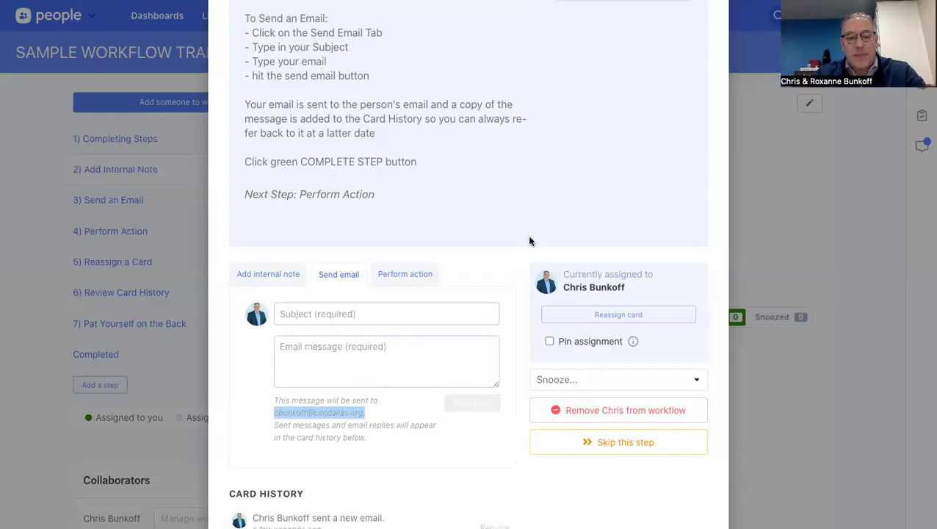
Review the instructions about the saved email copy and examine the card history for the sent email and note.
{"action": "scroll", "coordinate": [530, 241], "scroll_direction": "up", "scroll_amount": 3}
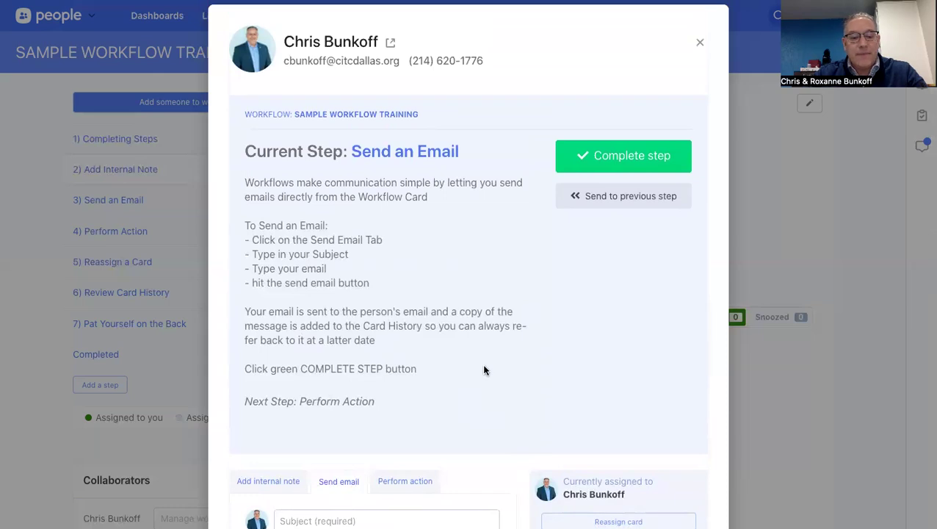
{"action": "triple_click", "coordinate": [247, 314]}
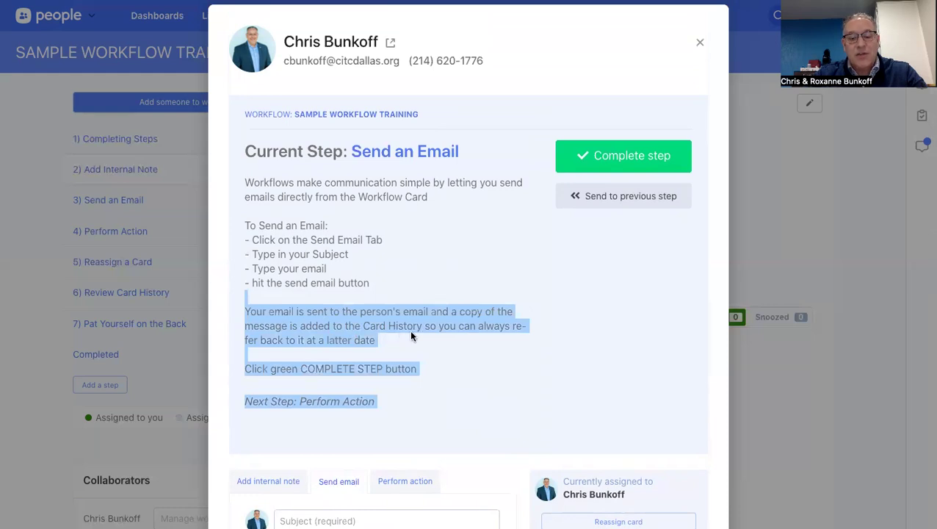
{"action": "left_click", "coordinate": [477, 378]}
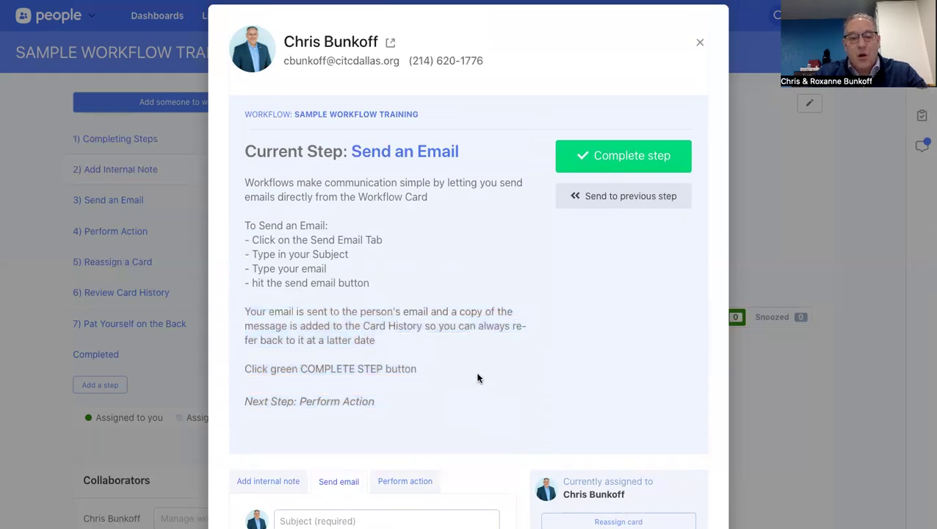
{"action": "scroll", "coordinate": [477, 377], "scroll_direction": "down", "scroll_amount": 10}
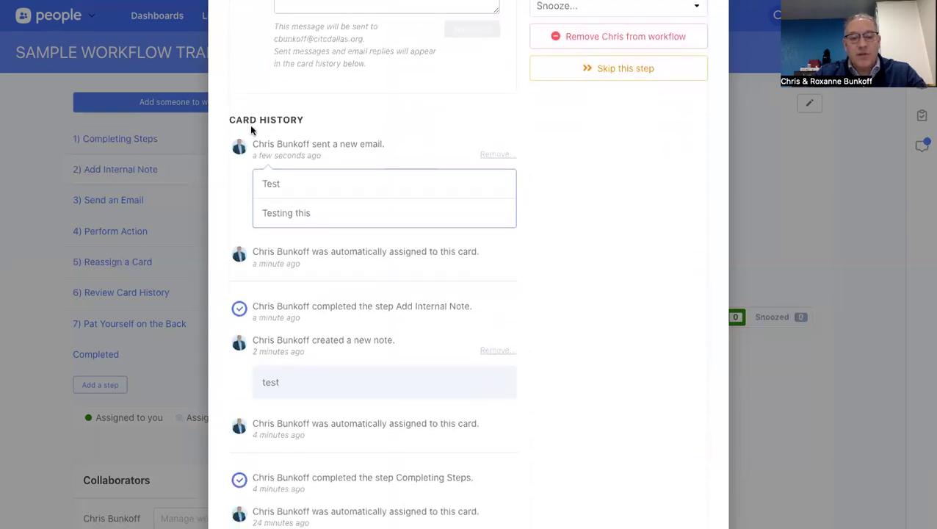
{"action": "left_click_drag", "start_coordinate": [229, 119], "coordinate": [316, 135]}
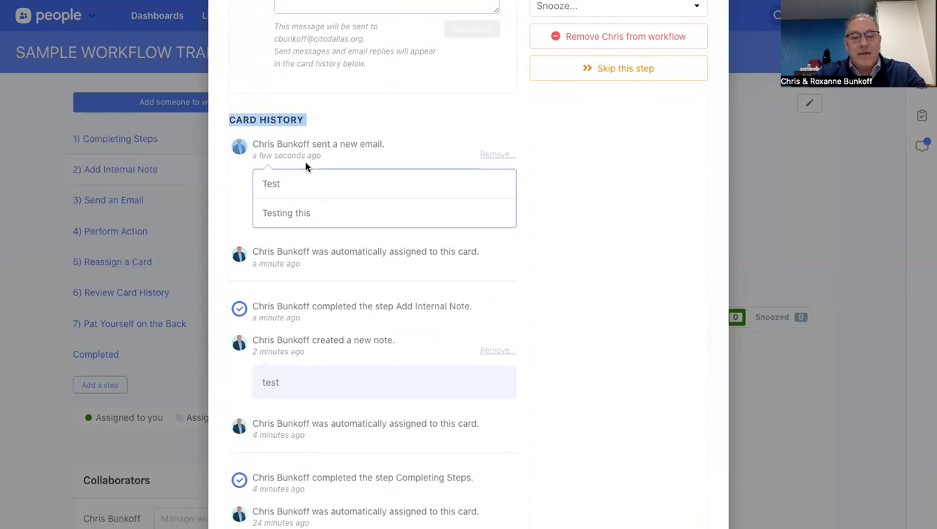
Examine the card history entries from the sent email back to the card's creation, alongside the email form.
{"action": "scroll", "coordinate": [324, 191], "scroll_direction": "down", "scroll_amount": 3}
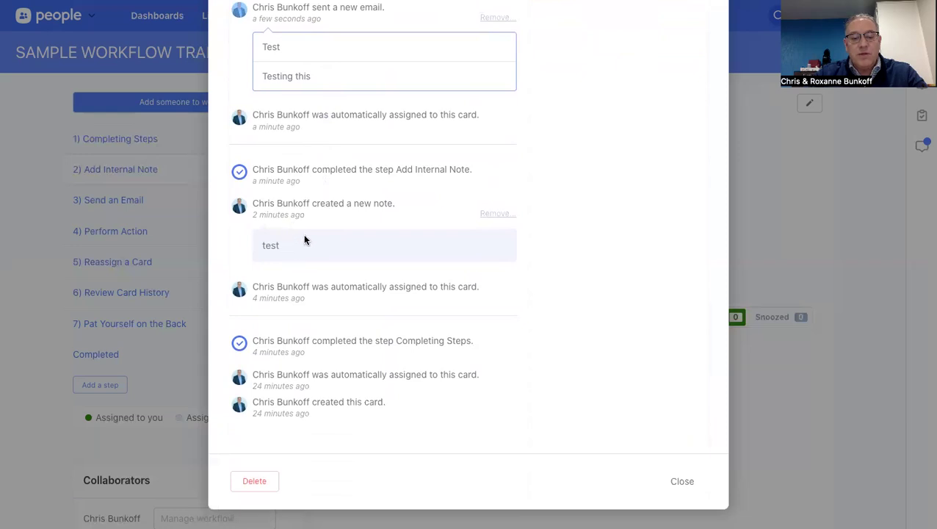
{"action": "scroll", "coordinate": [310, 255], "scroll_direction": "up", "scroll_amount": 3}
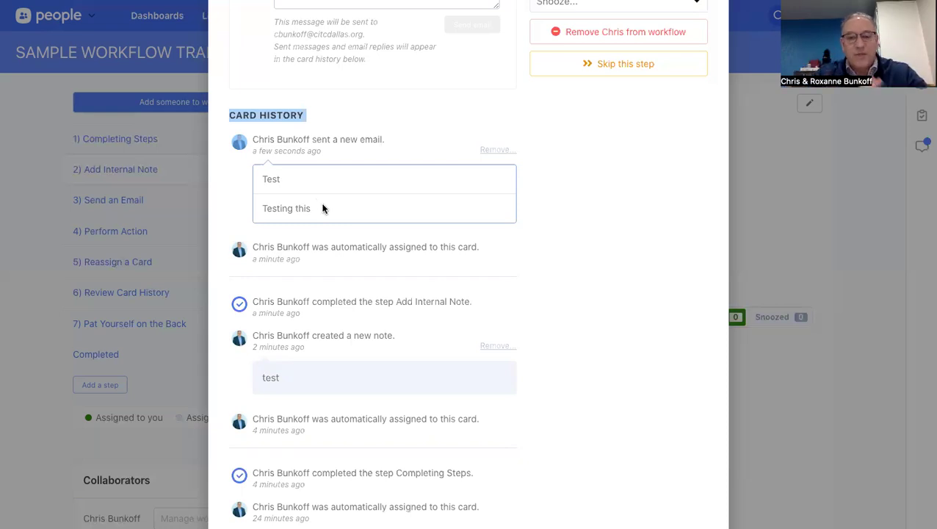
{"action": "scroll", "coordinate": [326, 200], "scroll_direction": "up", "scroll_amount": 6}
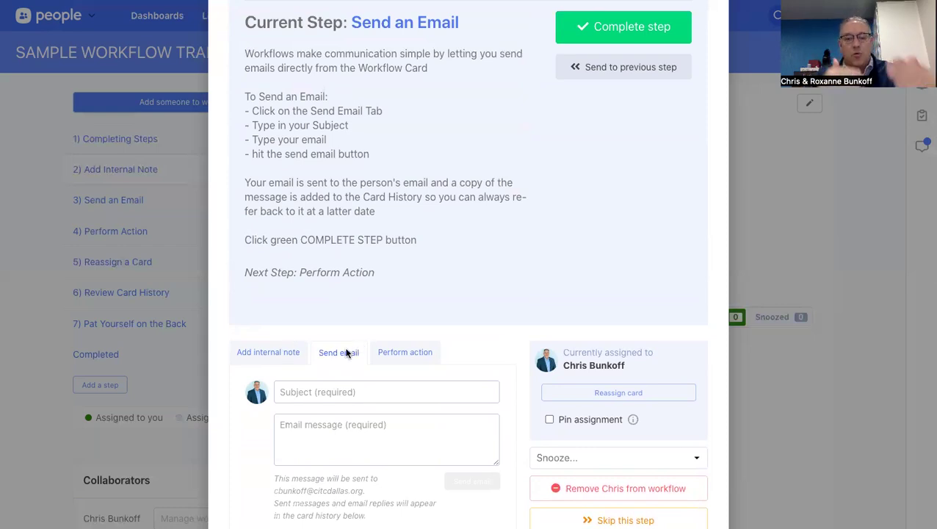
{"action": "scroll", "coordinate": [343, 365], "scroll_direction": "down", "scroll_amount": 5}
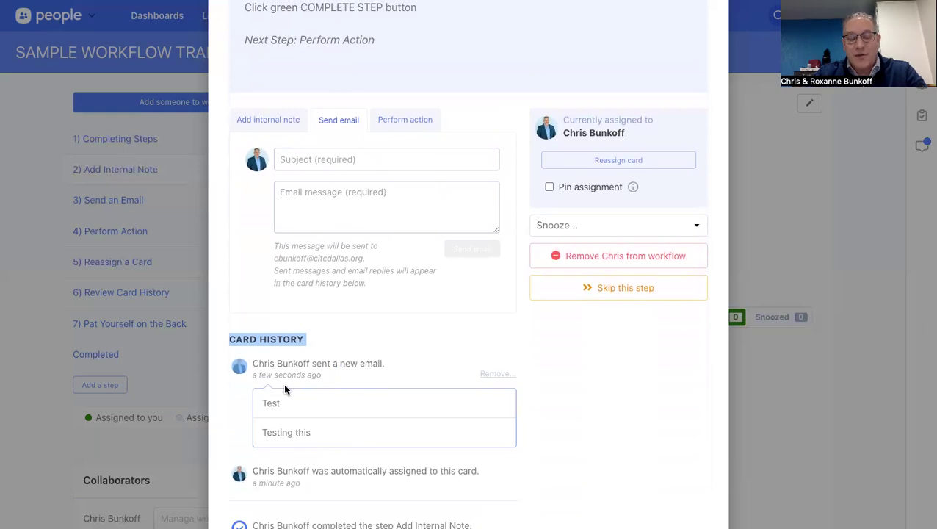
{"action": "scroll", "coordinate": [372, 357], "scroll_direction": "up", "scroll_amount": 1}
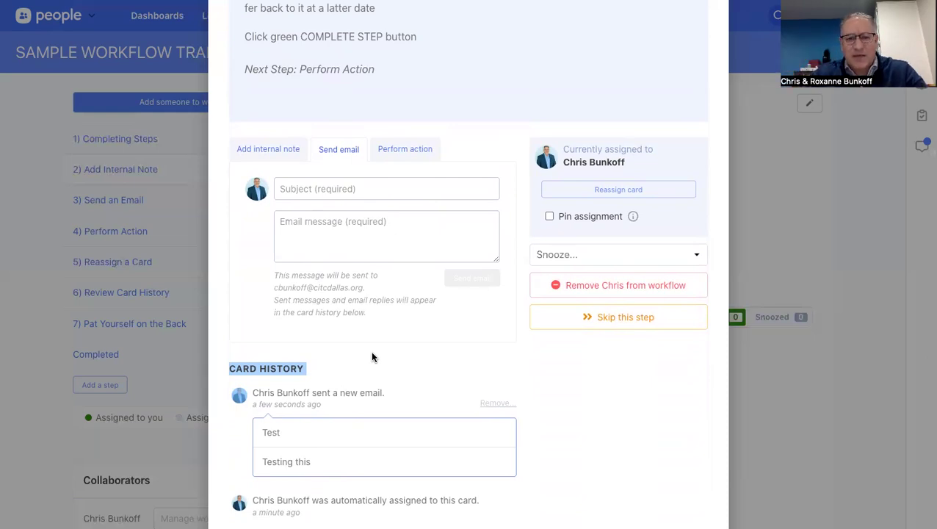
{"action": "scroll", "coordinate": [372, 394], "scroll_direction": "down", "scroll_amount": 4}
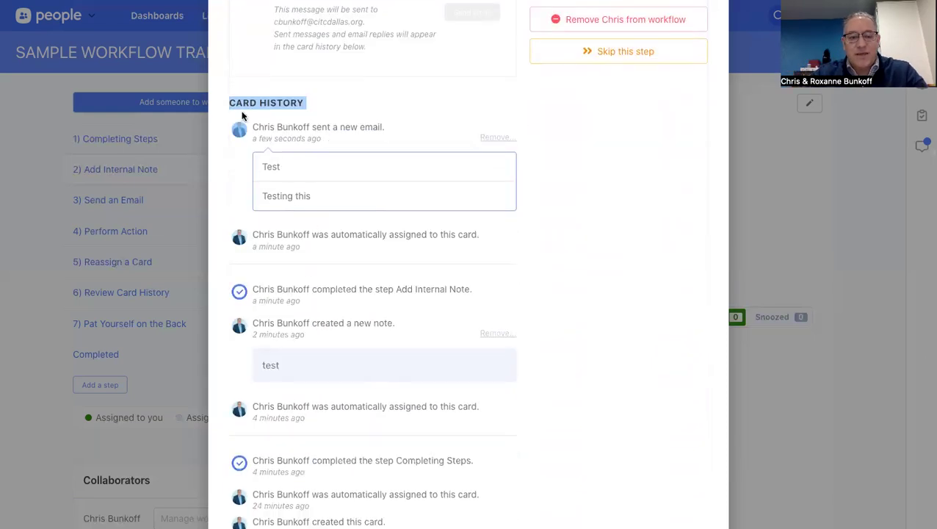
Complete the Send an Email step and review the Perform Action instructions for connecting someone to Groups.
{"action": "scroll", "coordinate": [298, 99], "scroll_direction": "up", "scroll_amount": 10}
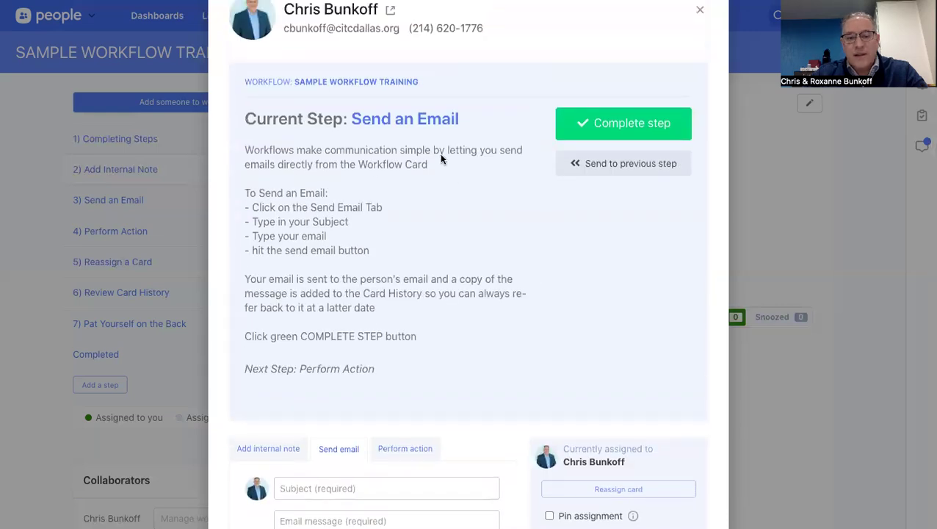
{"action": "left_click", "coordinate": [646, 137]}
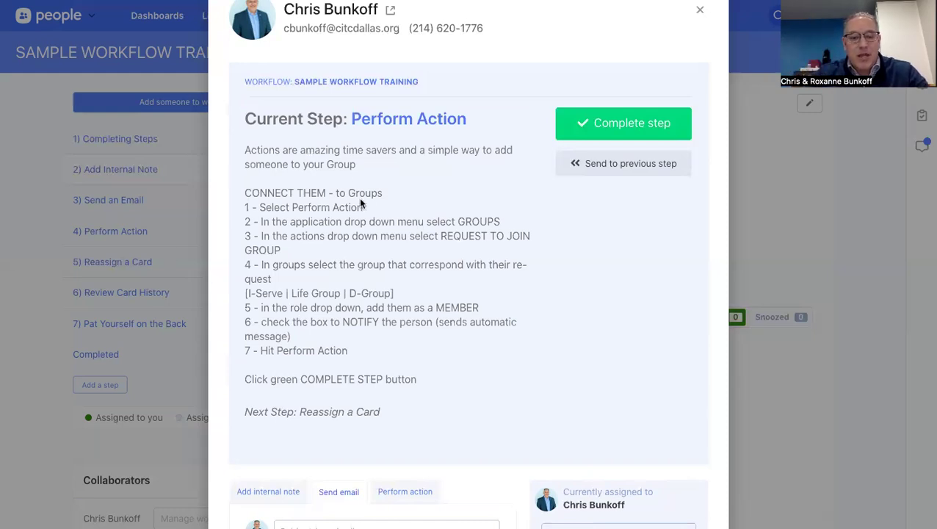
{"action": "left_click_drag", "start_coordinate": [251, 192], "coordinate": [400, 194]}
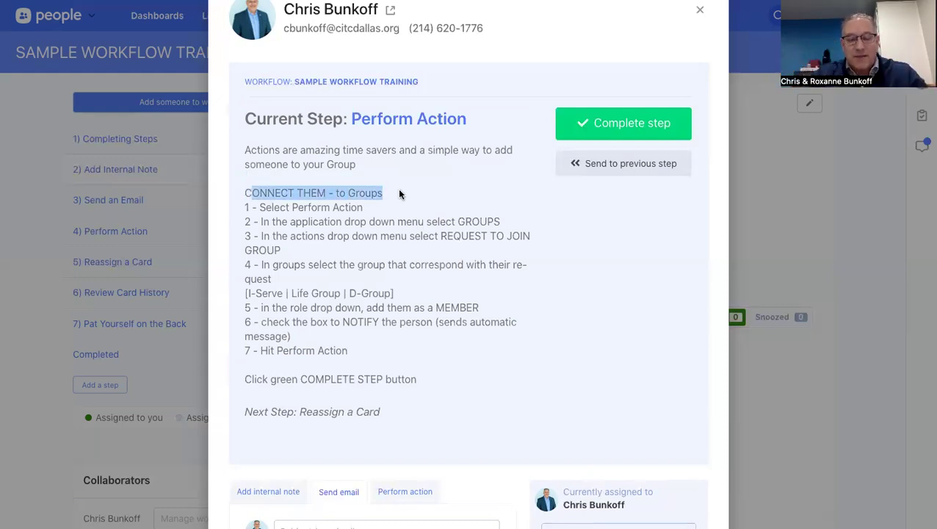
{"action": "scroll", "coordinate": [386, 218], "scroll_direction": "down", "scroll_amount": 1}
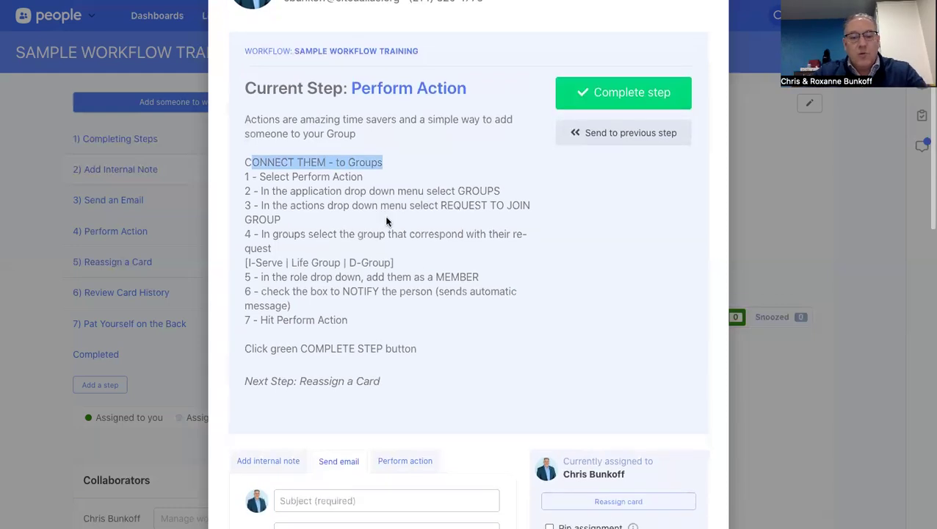
{"action": "scroll", "coordinate": [427, 270], "scroll_direction": "down", "scroll_amount": 2}
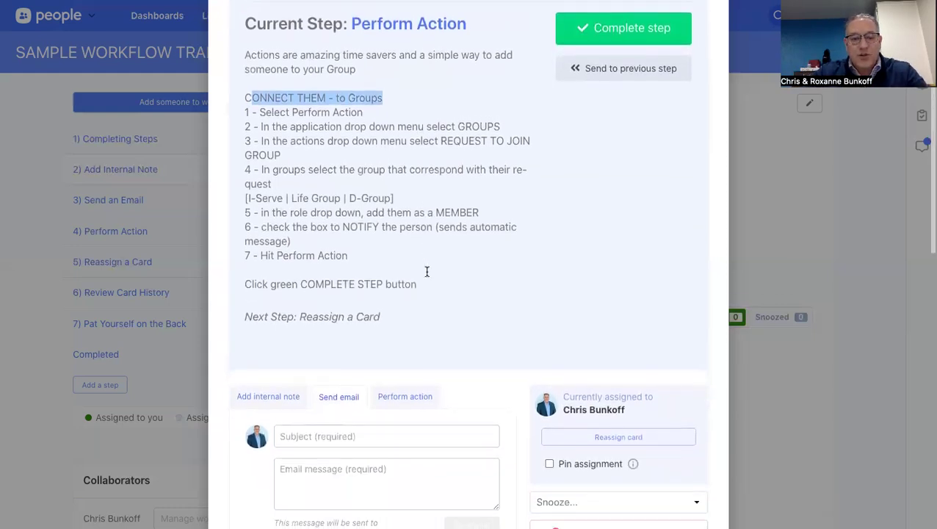
Set up an action on the card with Groups as the application and Add to group as the action.
{"action": "left_click", "coordinate": [260, 405]}
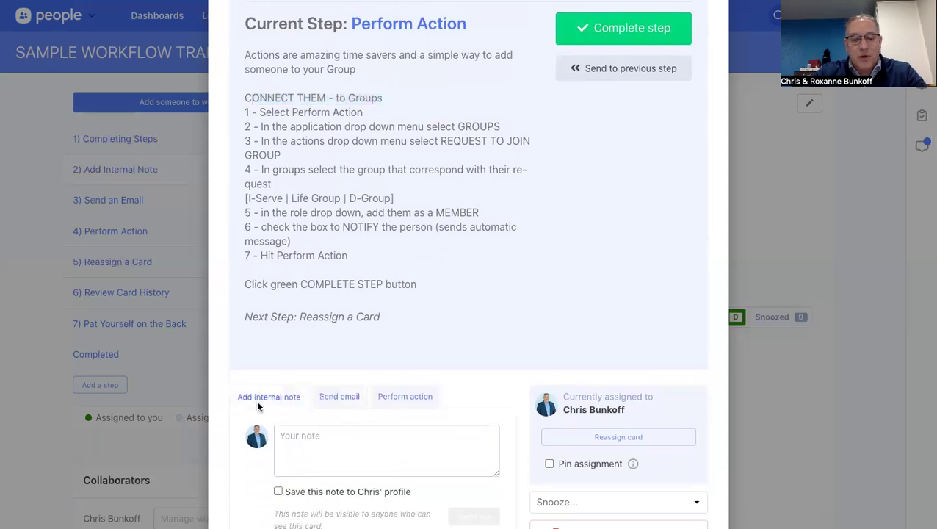
{"action": "left_click", "coordinate": [336, 397]}
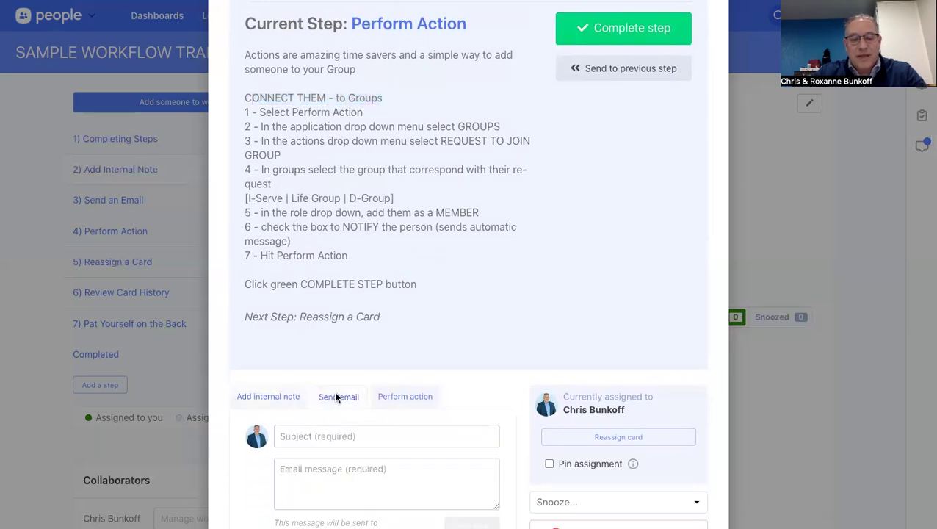
{"action": "left_click", "coordinate": [397, 402]}
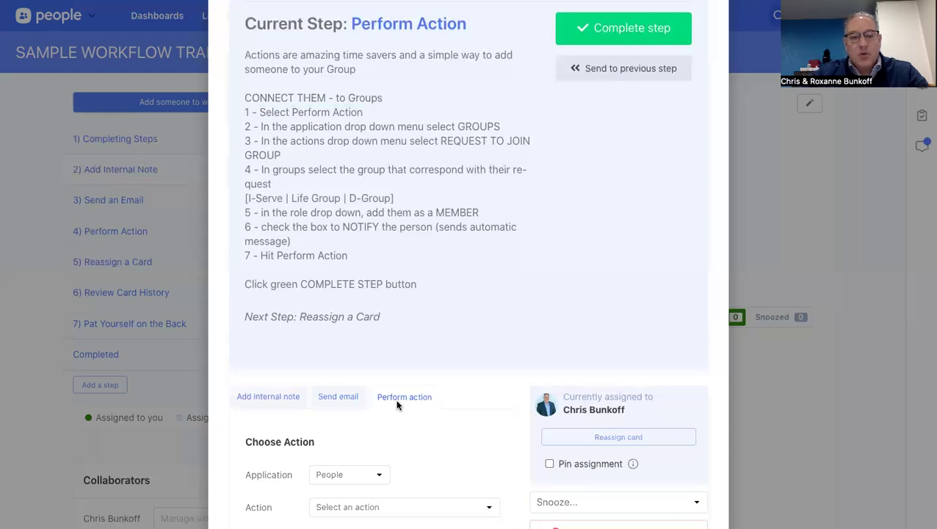
{"action": "scroll", "coordinate": [398, 404], "scroll_direction": "down", "scroll_amount": 1}
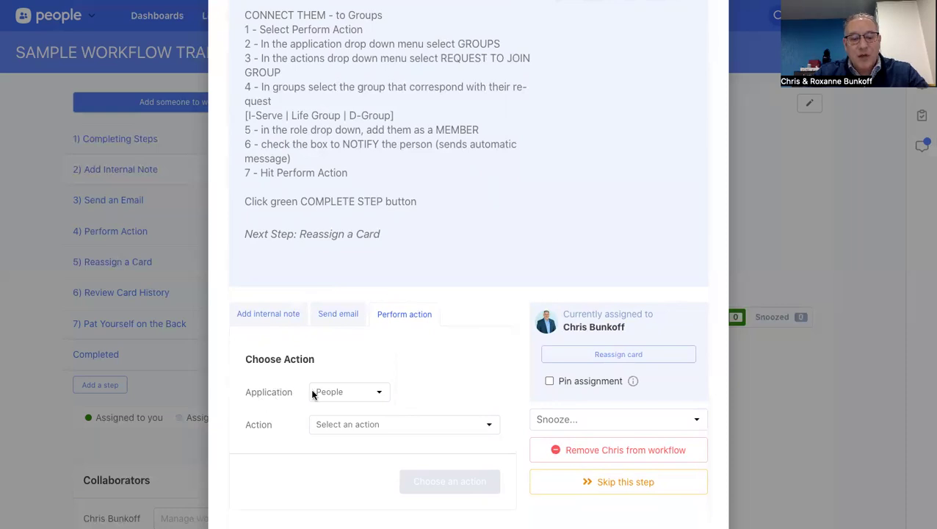
{"action": "left_click", "coordinate": [382, 393]}
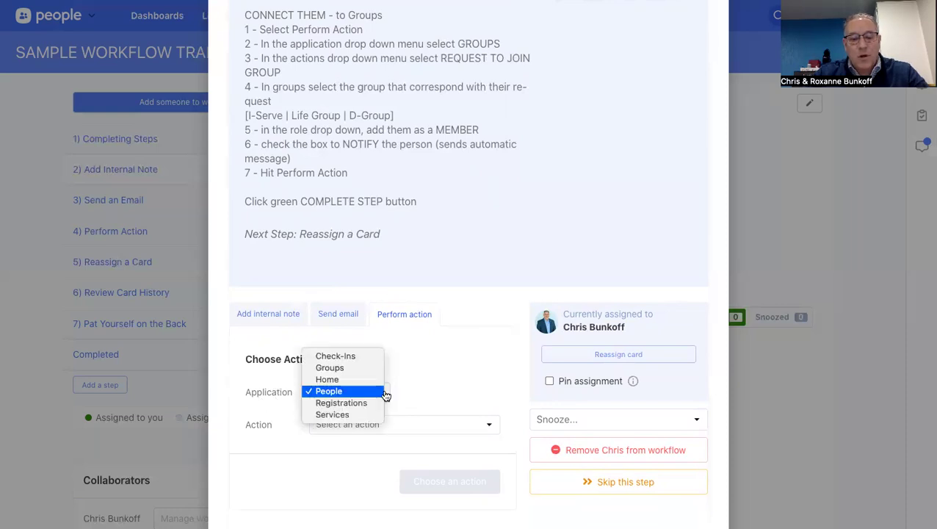
{"action": "left_click", "coordinate": [351, 368]}
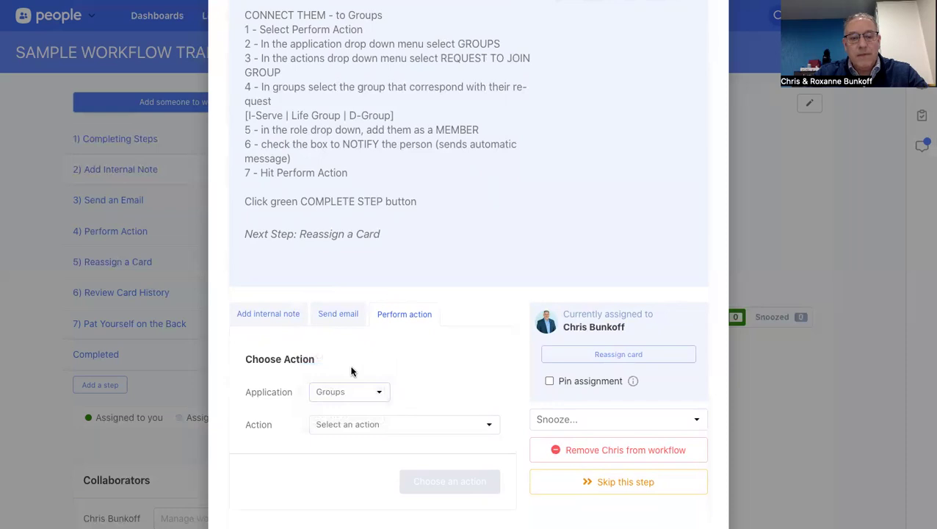
{"action": "left_click", "coordinate": [367, 431]}
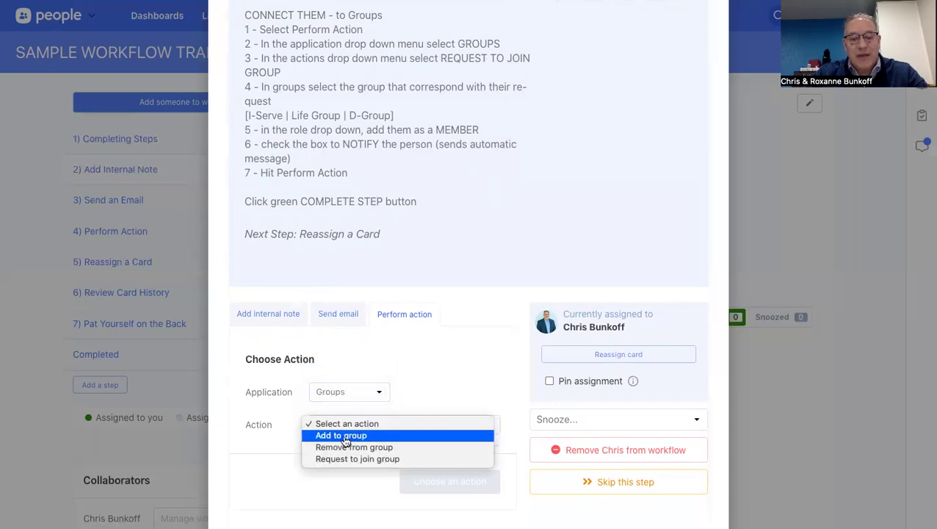
{"action": "left_click", "coordinate": [343, 436]}
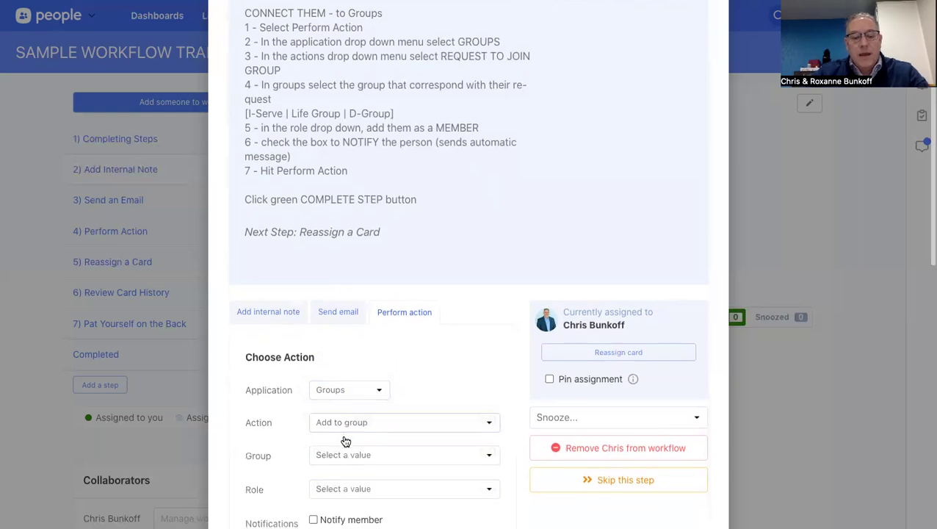
Browse the groups available for the action, from I-Serve Groups through Life Groups and Unique Groups, without choosing one.
{"action": "scroll", "coordinate": [346, 440], "scroll_direction": "down", "scroll_amount": 1}
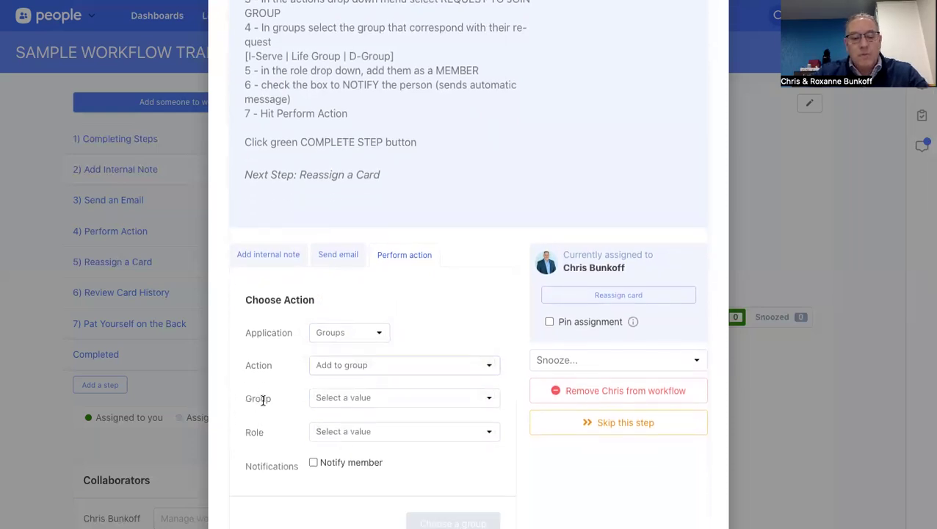
{"action": "left_click", "coordinate": [347, 400]}
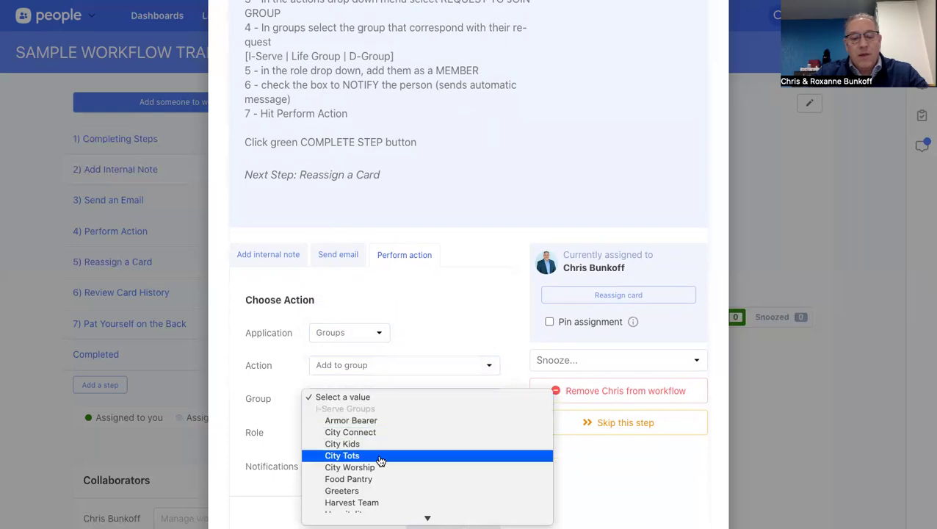
{"action": "scroll", "coordinate": [381, 460], "scroll_direction": "down", "scroll_amount": 5}
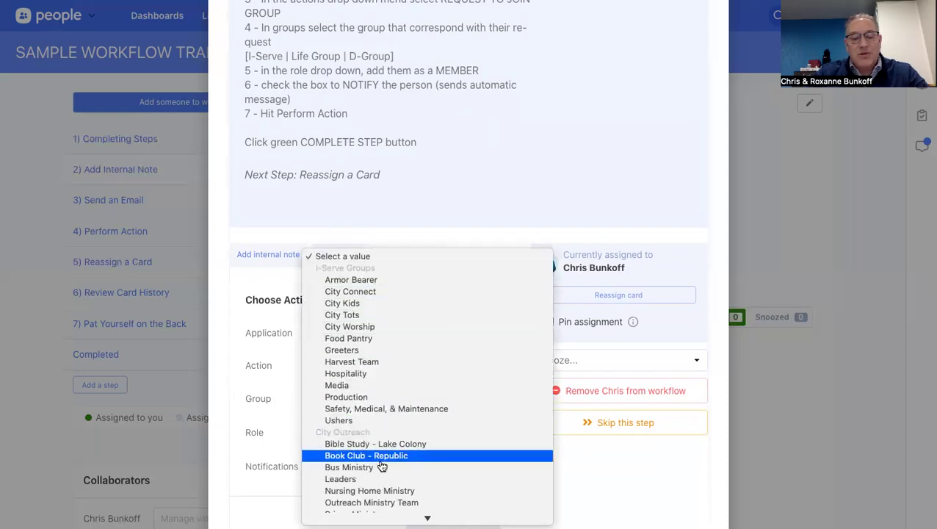
{"action": "scroll", "coordinate": [381, 462], "scroll_direction": "down", "scroll_amount": 3}
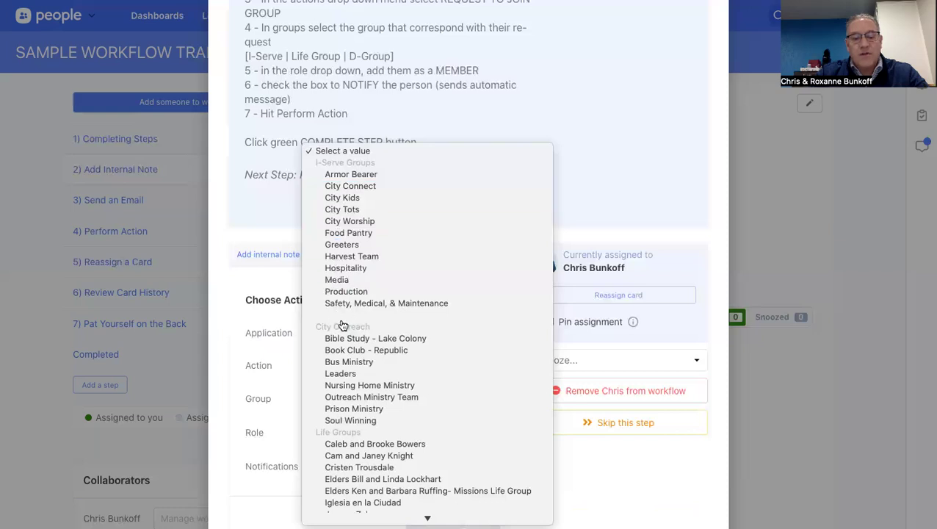
{"action": "scroll", "coordinate": [356, 378], "scroll_direction": "down", "scroll_amount": 5}
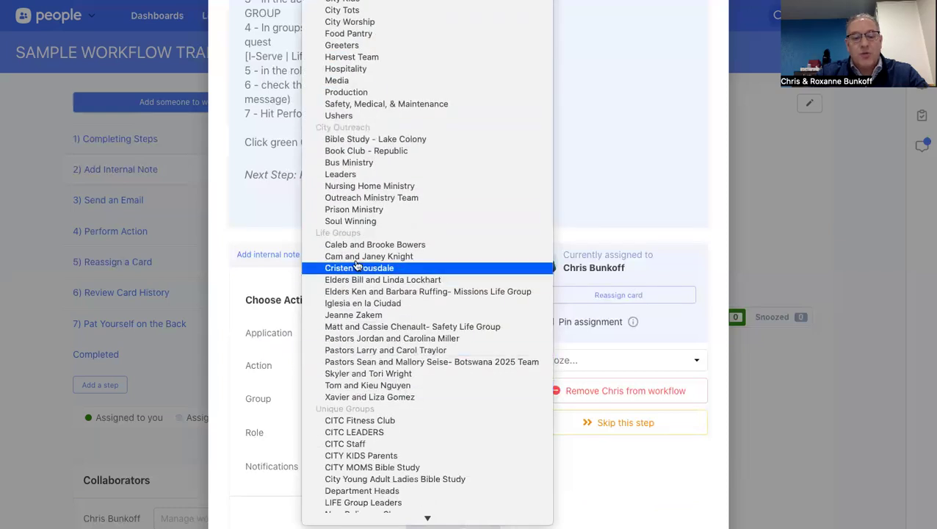
{"action": "scroll", "coordinate": [357, 349], "scroll_direction": "down", "scroll_amount": 2}
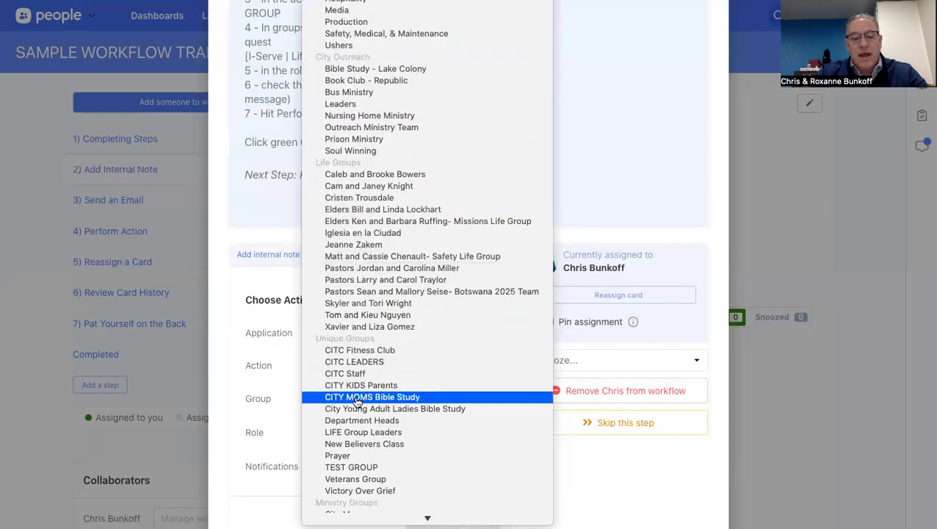
{"action": "scroll", "coordinate": [356, 403], "scroll_direction": "down", "scroll_amount": 1}
{"action": "scroll", "coordinate": [356, 425], "scroll_direction": "up", "scroll_amount": 3}
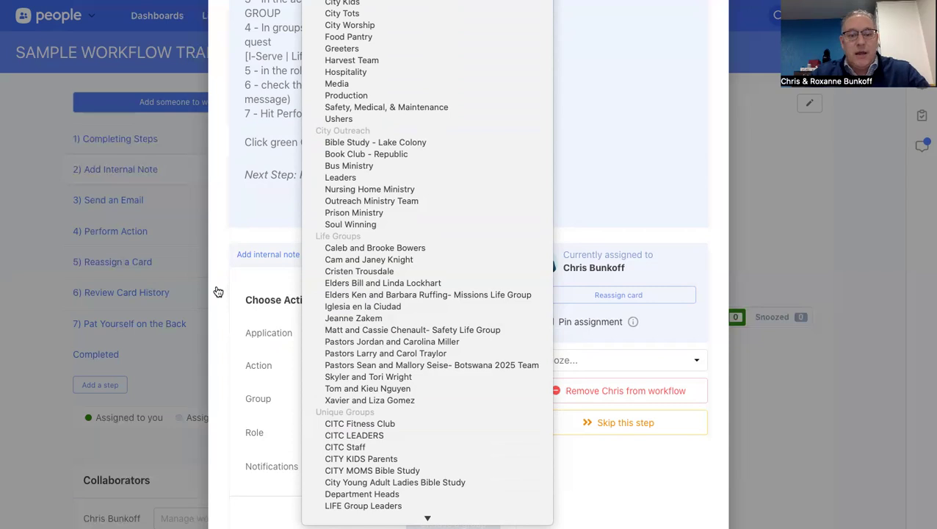
{"action": "left_click", "coordinate": [217, 283]}
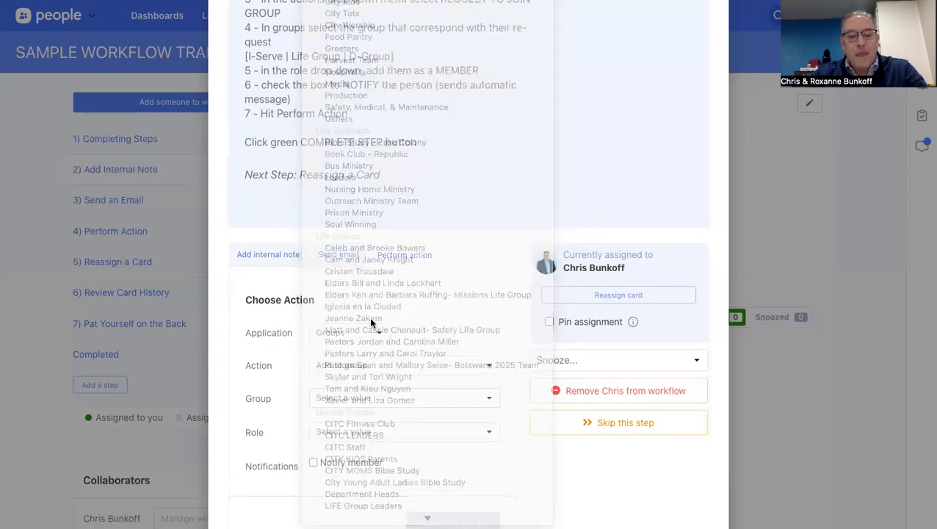
Choose City Connect under I-Serve Groups as the action's group and set the role to Member.
{"action": "left_click", "coordinate": [356, 397]}
{"action": "scroll", "coordinate": [389, 439], "scroll_direction": "down", "scroll_amount": 3}
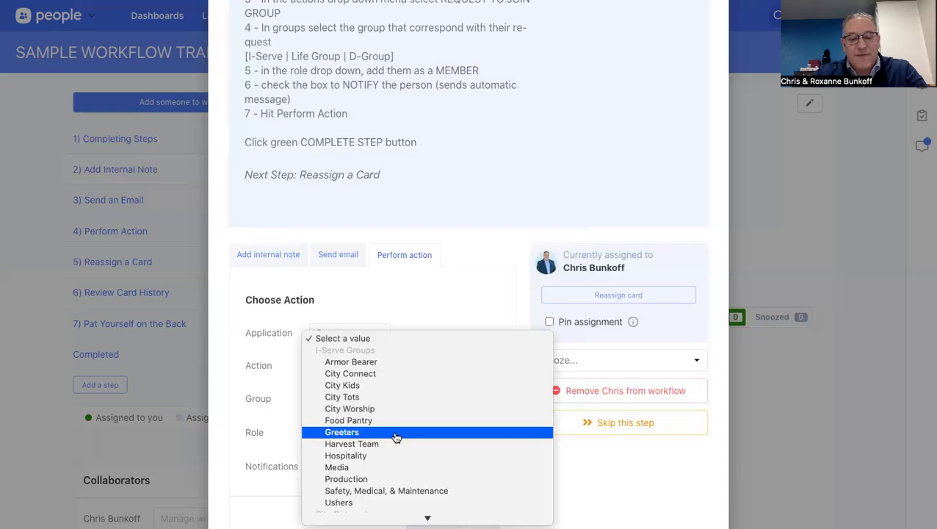
{"action": "scroll", "coordinate": [395, 439], "scroll_direction": "down", "scroll_amount": 3}
{"action": "scroll", "coordinate": [395, 438], "scroll_direction": "down", "scroll_amount": 5}
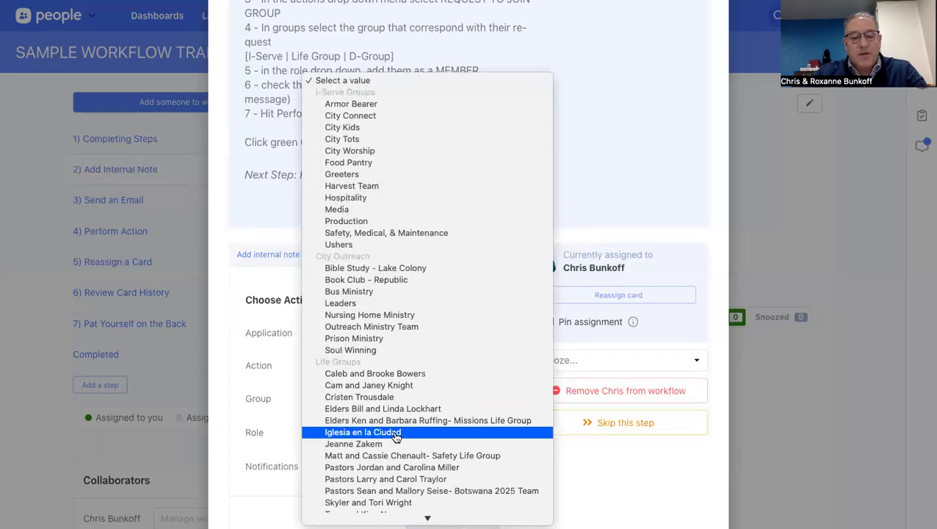
{"action": "scroll", "coordinate": [395, 438], "scroll_direction": "down", "scroll_amount": 5}
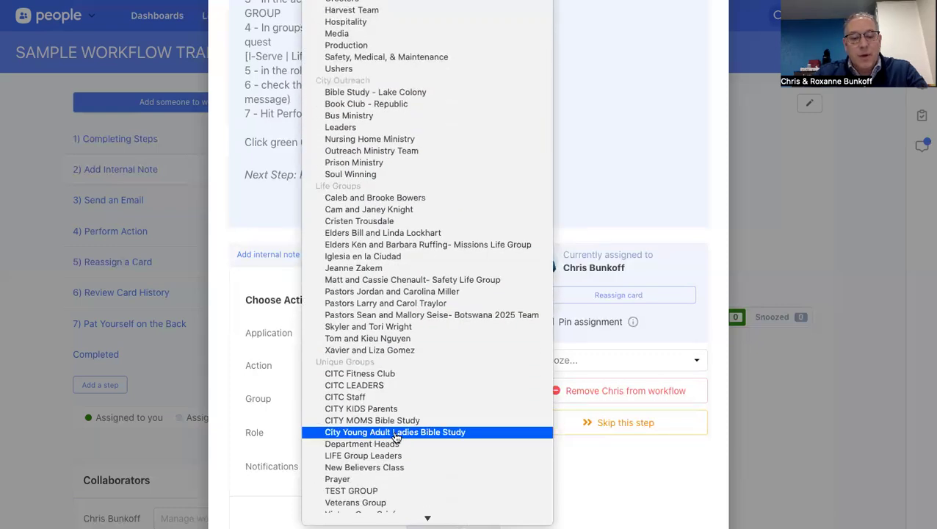
{"action": "scroll", "coordinate": [395, 438], "scroll_direction": "down", "scroll_amount": 1}
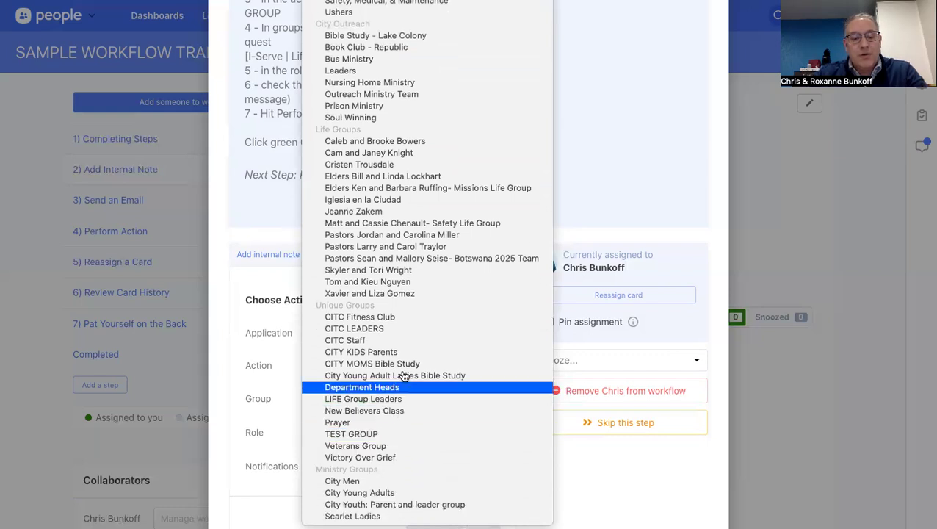
{"action": "scroll", "coordinate": [400, 381], "scroll_direction": "up", "scroll_amount": 5}
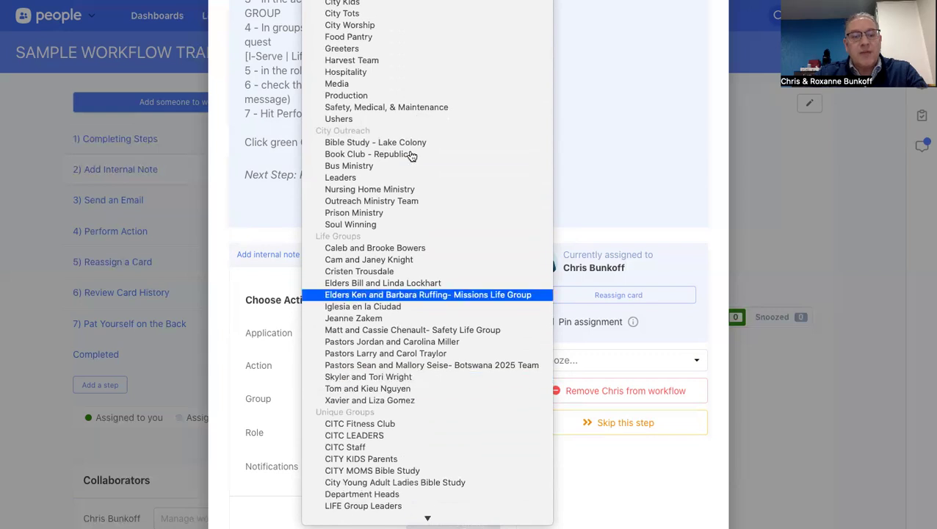
{"action": "left_click", "coordinate": [345, 1]}
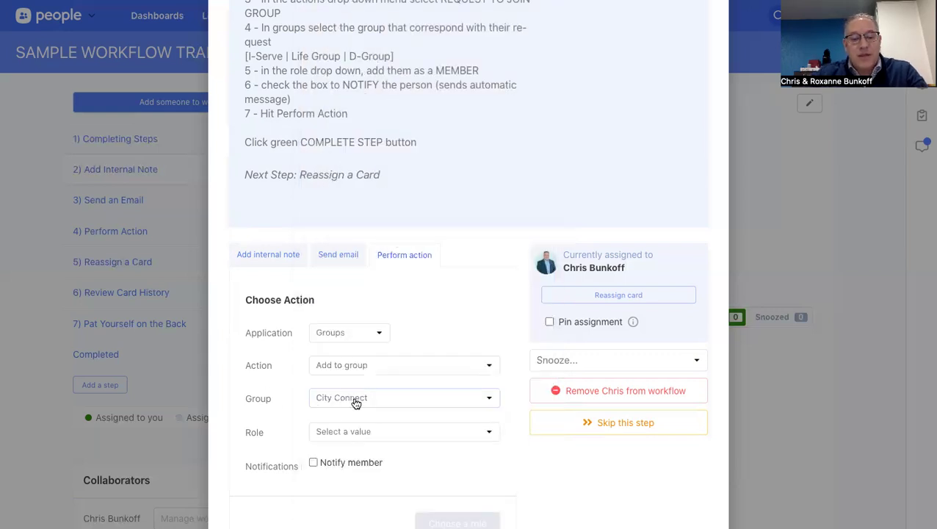
{"action": "left_click", "coordinate": [346, 433]}
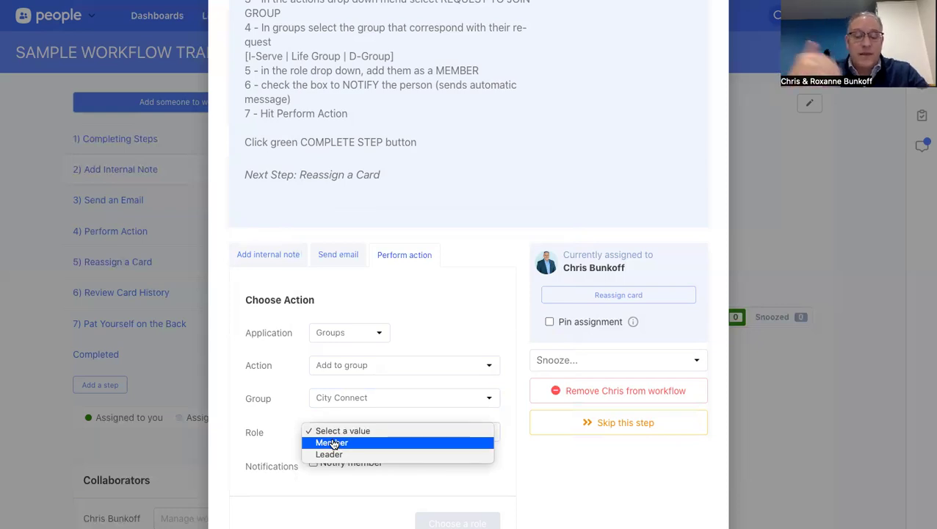
{"action": "left_click", "coordinate": [332, 442]}
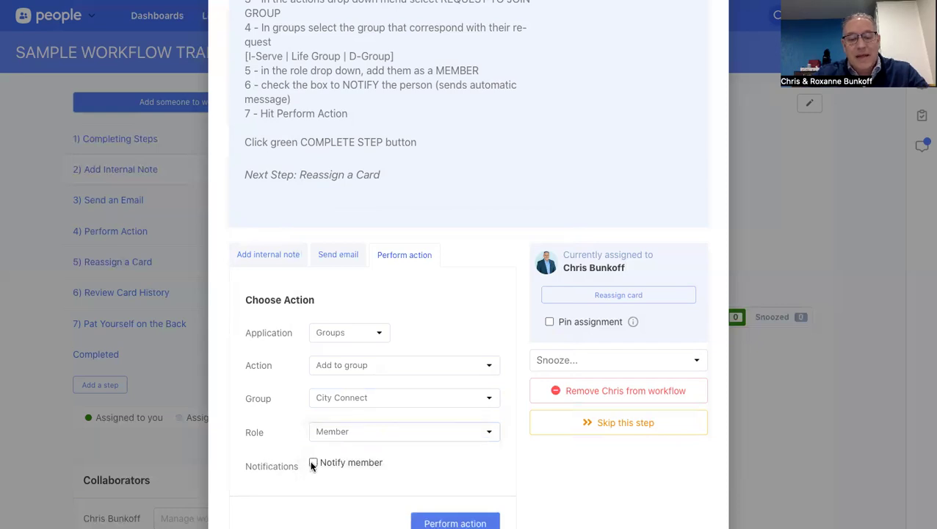
Turn on member notification for the City Connect group action, and perform the action.
{"action": "left_click", "coordinate": [313, 462]}
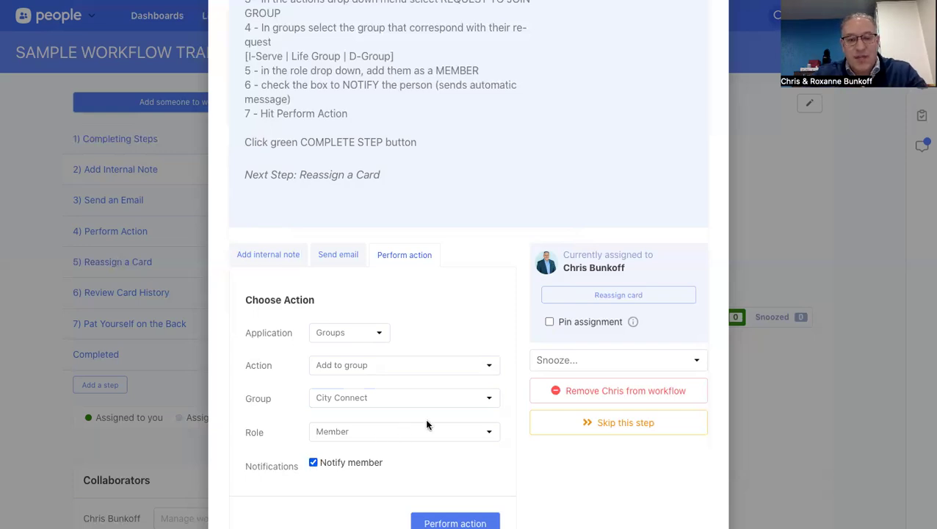
{"action": "scroll", "coordinate": [443, 422], "scroll_direction": "down", "scroll_amount": 5}
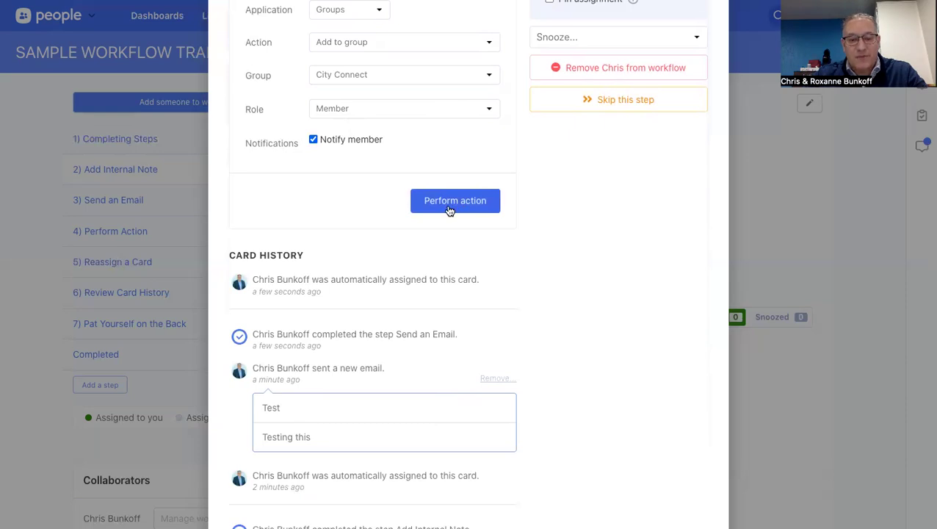
{"action": "left_click", "coordinate": [450, 211]}
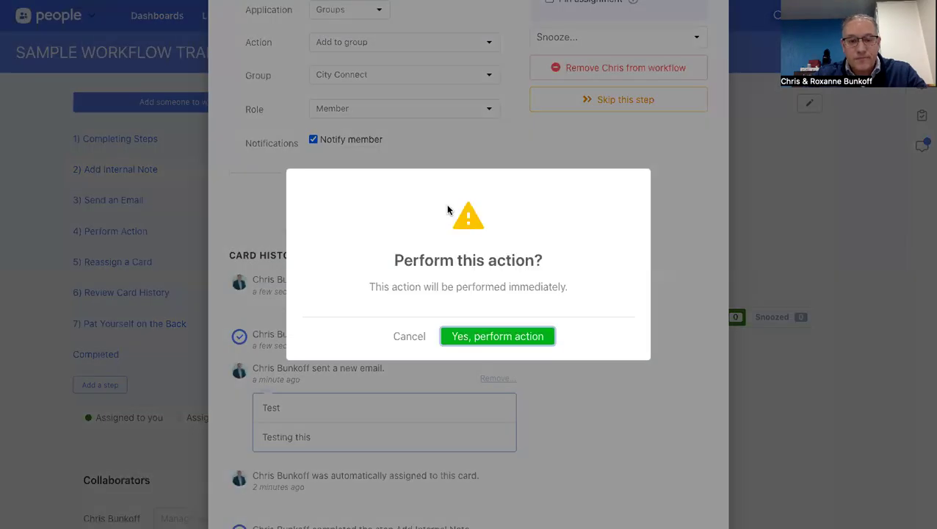
{"action": "left_click", "coordinate": [489, 336]}
Complete the card's Perform Action step.
{"action": "scroll", "coordinate": [427, 253], "scroll_direction": "up", "scroll_amount": 3}
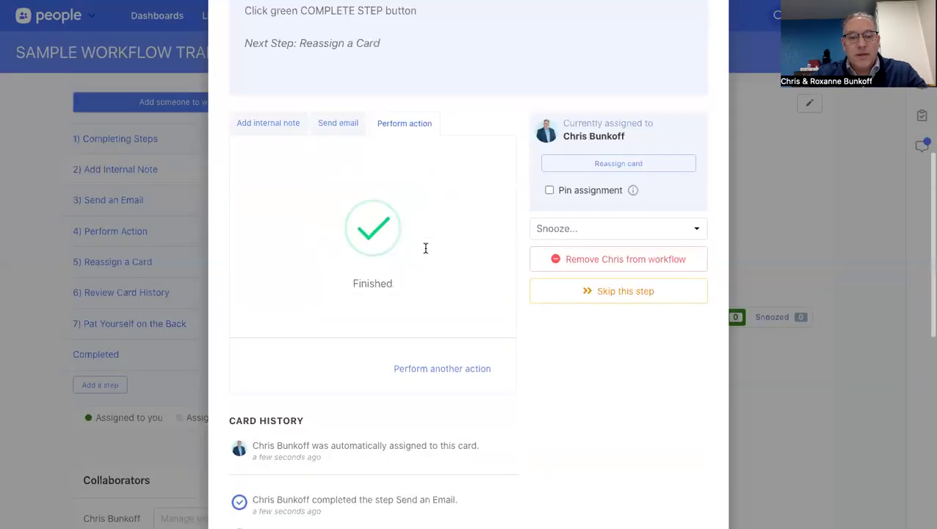
{"action": "scroll", "coordinate": [425, 248], "scroll_direction": "up", "scroll_amount": 2}
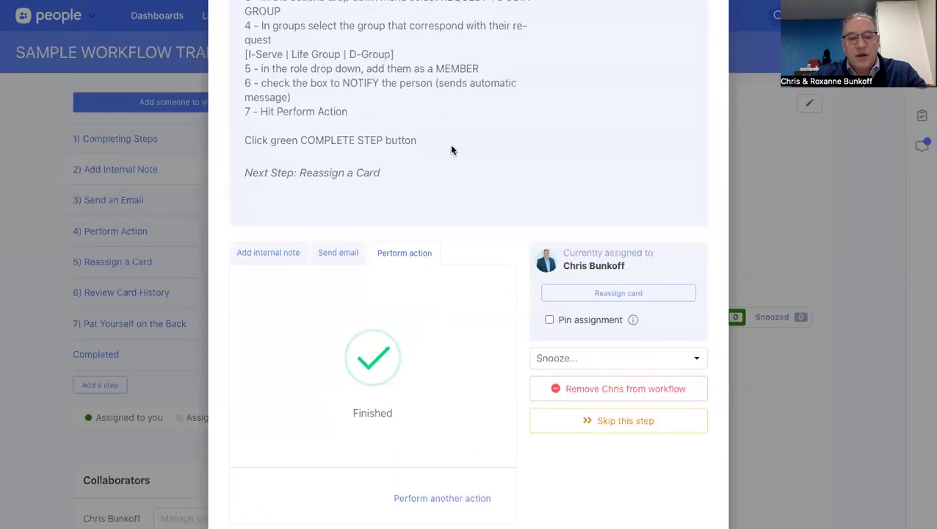
{"action": "scroll", "coordinate": [452, 150], "scroll_direction": "up", "scroll_amount": 3}
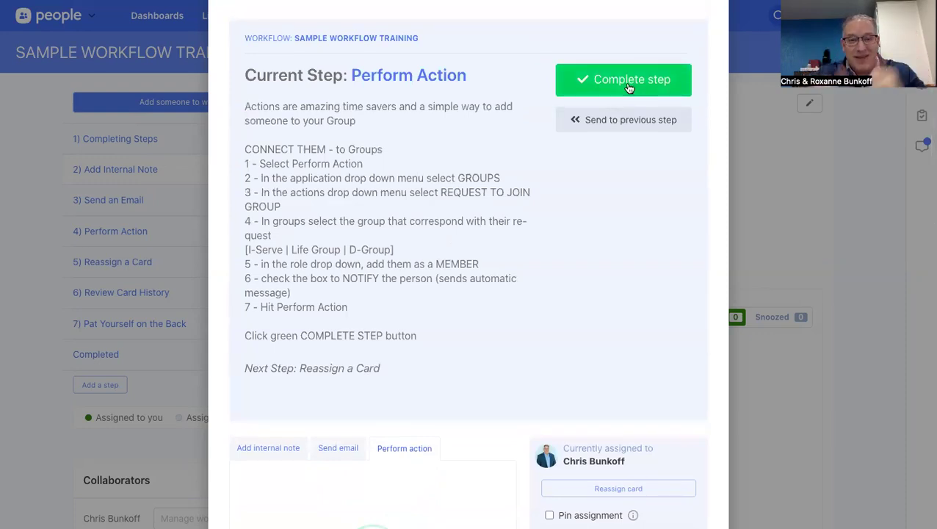
{"action": "left_click", "coordinate": [627, 86]}
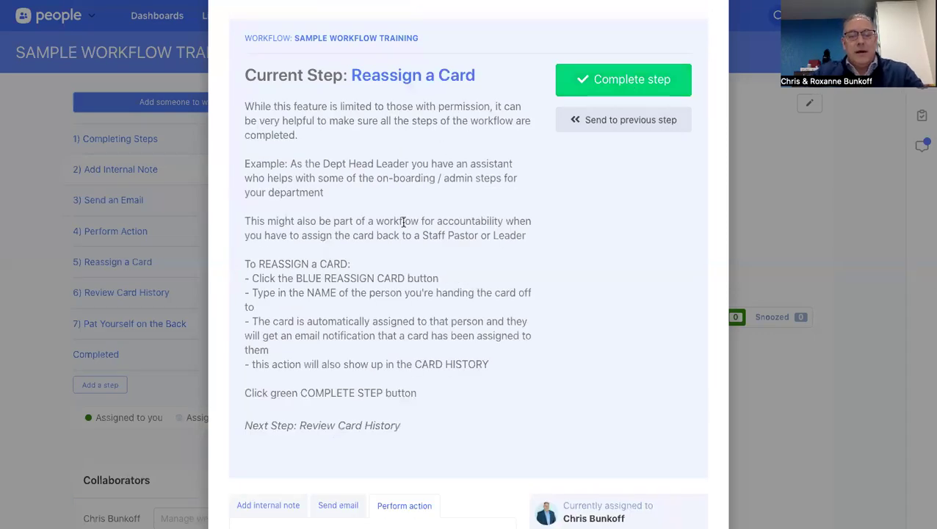
Review the Reassign a Card instructions, including the accountability note about assigning the card back to a Staff Pastor or Leader.
{"action": "scroll", "coordinate": [404, 222], "scroll_direction": "up", "scroll_amount": 1}
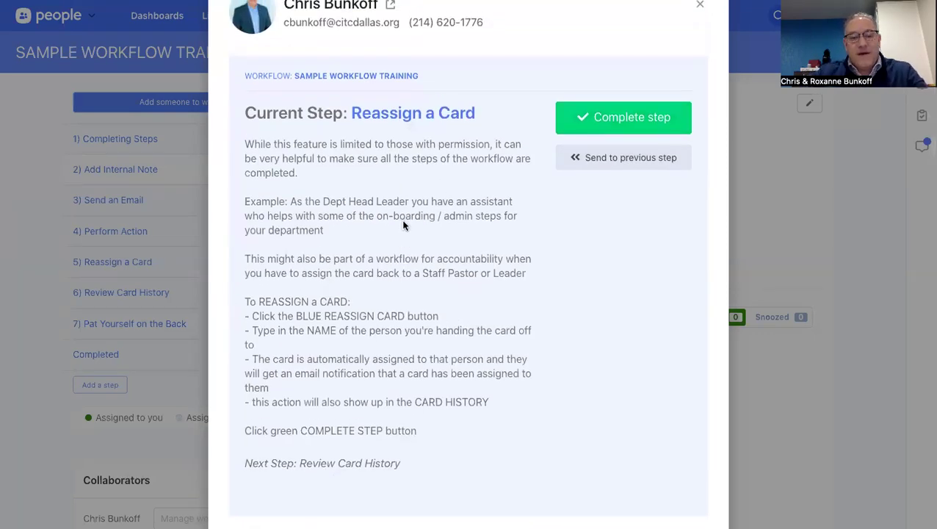
{"action": "scroll", "coordinate": [409, 129], "scroll_direction": "up", "scroll_amount": 1}
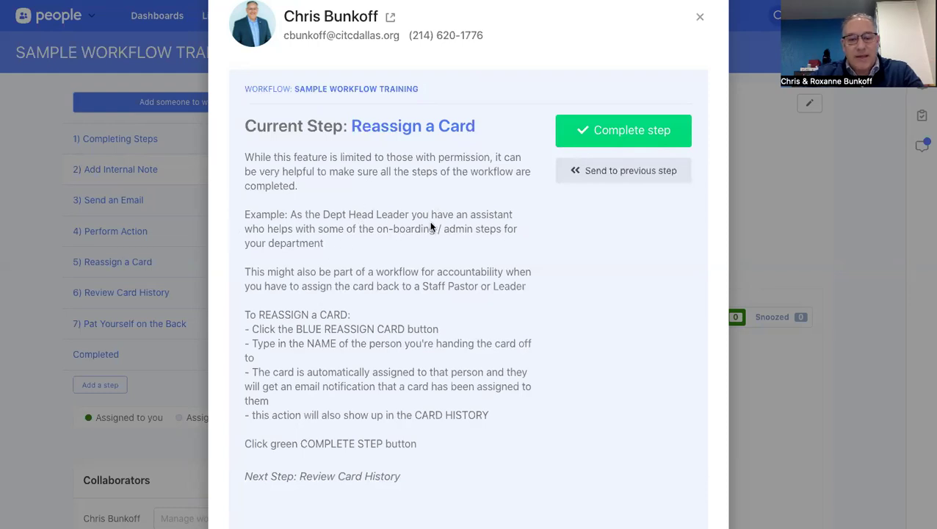
{"action": "left_click_drag", "start_coordinate": [245, 271], "coordinate": [528, 286]}
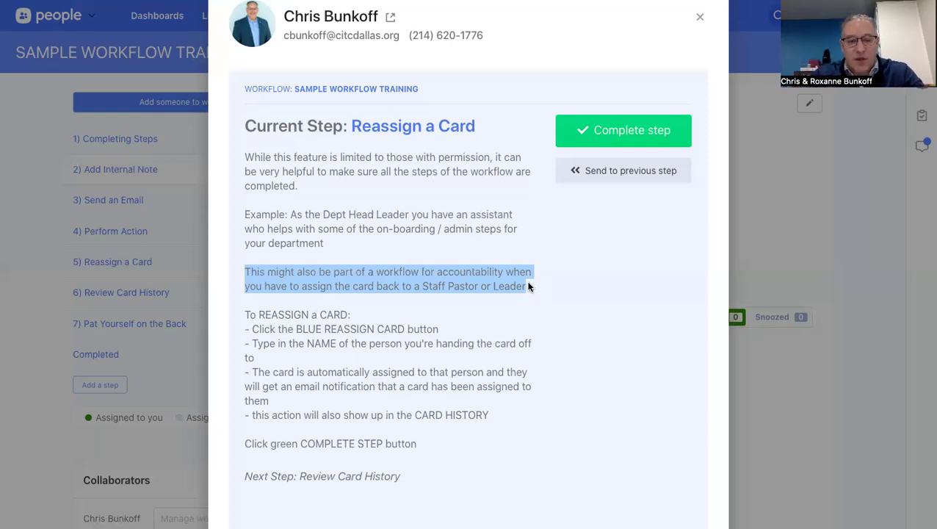
{"action": "scroll", "coordinate": [455, 331], "scroll_direction": "down", "scroll_amount": 3}
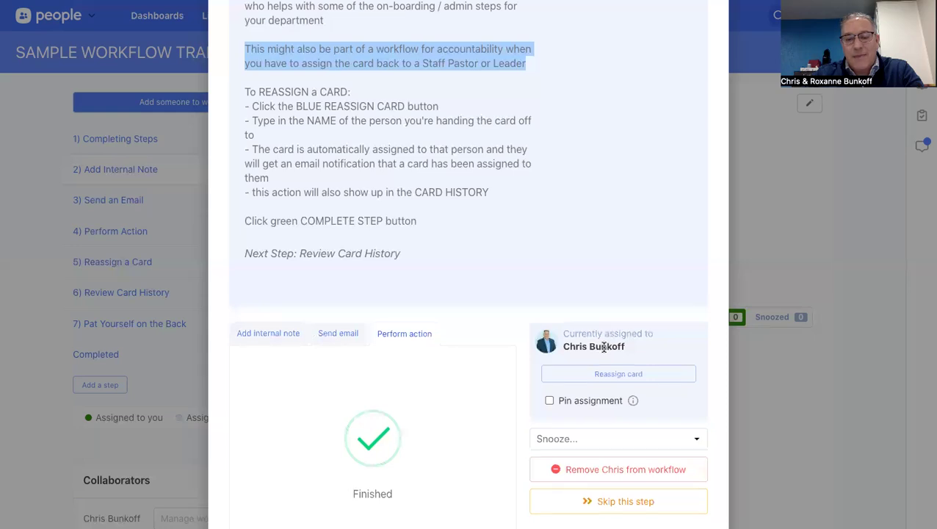
{"action": "scroll", "coordinate": [602, 345], "scroll_direction": "down", "scroll_amount": 1}
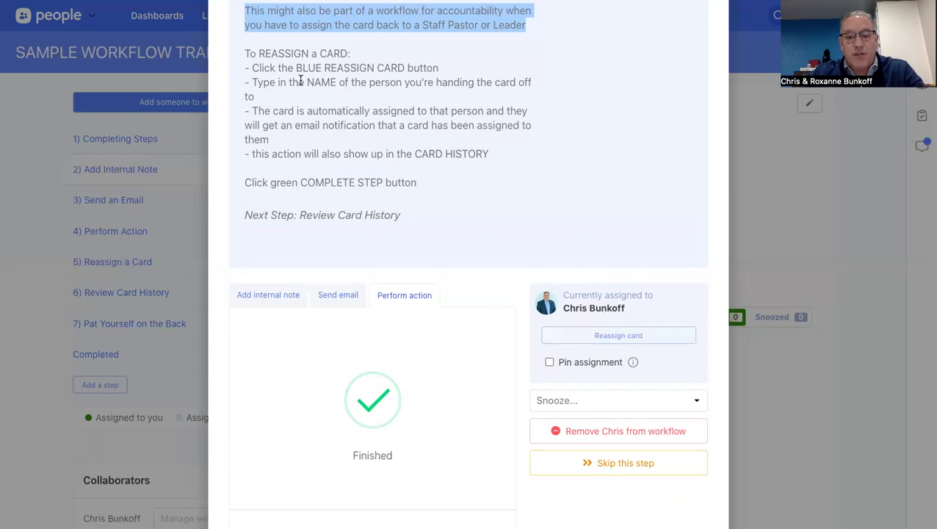
Try reassigning the card to its current assignee, and check the card history for a reassignment entry.
{"action": "left_click", "coordinate": [600, 340]}
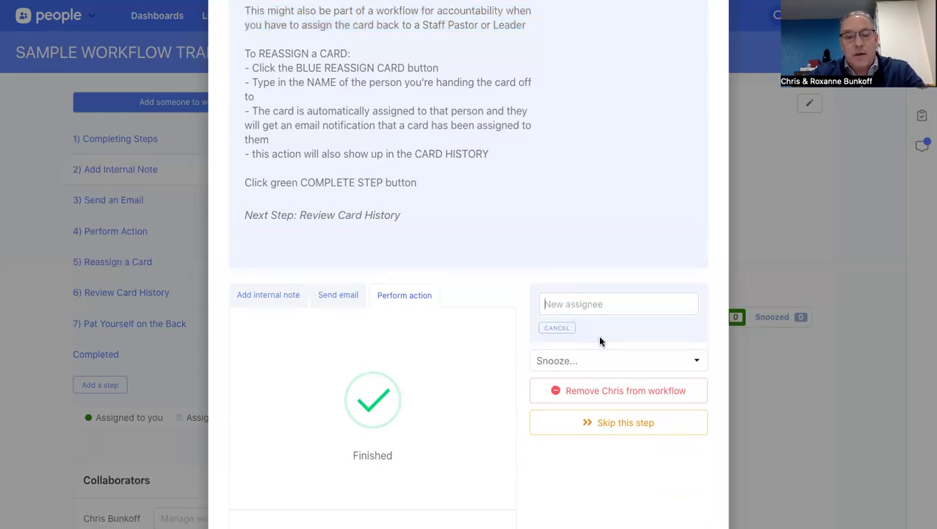
{"action": "type", "text": "chris"}
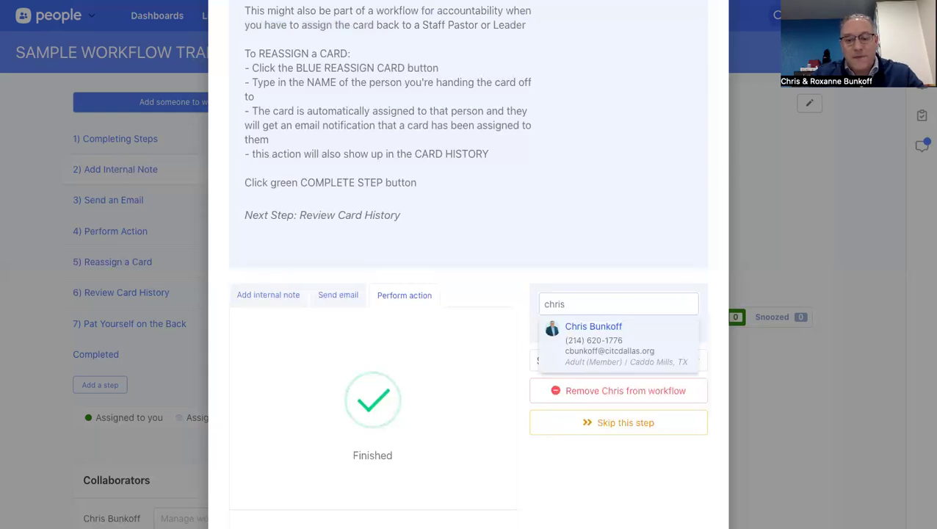
{"action": "left_click", "coordinate": [614, 341]}
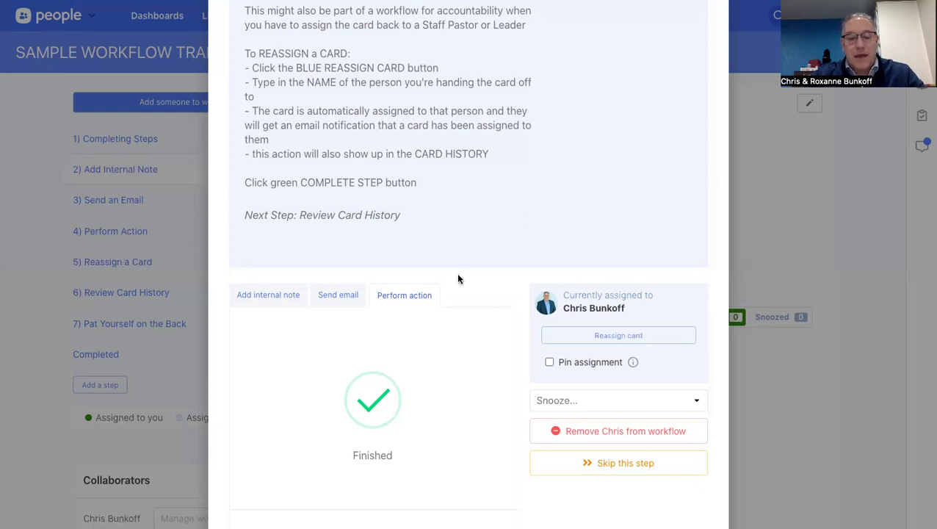
{"action": "scroll", "coordinate": [445, 297], "scroll_direction": "down", "scroll_amount": 3}
{"action": "scroll", "coordinate": [444, 297], "scroll_direction": "down", "scroll_amount": 2}
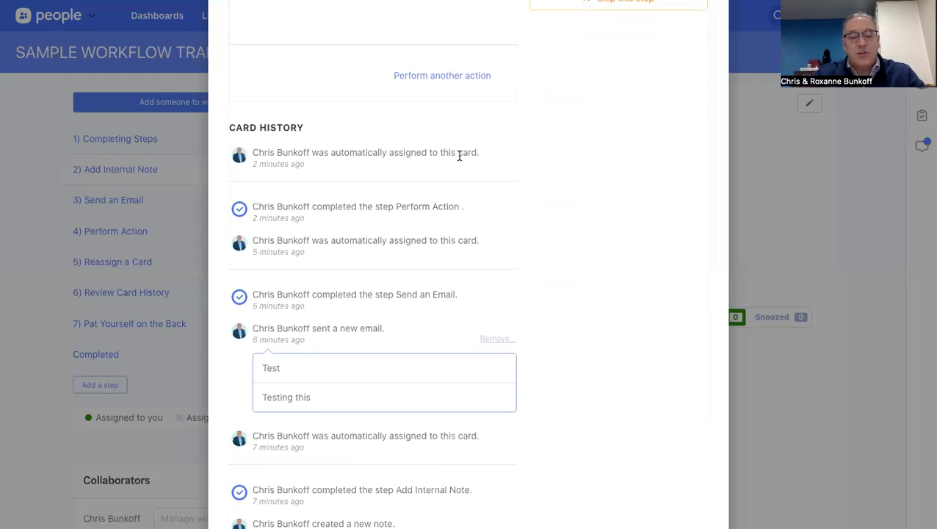
Reassign the card to a different person by searching for their first name, and check the reassignment in the card history.
{"action": "scroll", "coordinate": [459, 156], "scroll_direction": "up", "scroll_amount": 7}
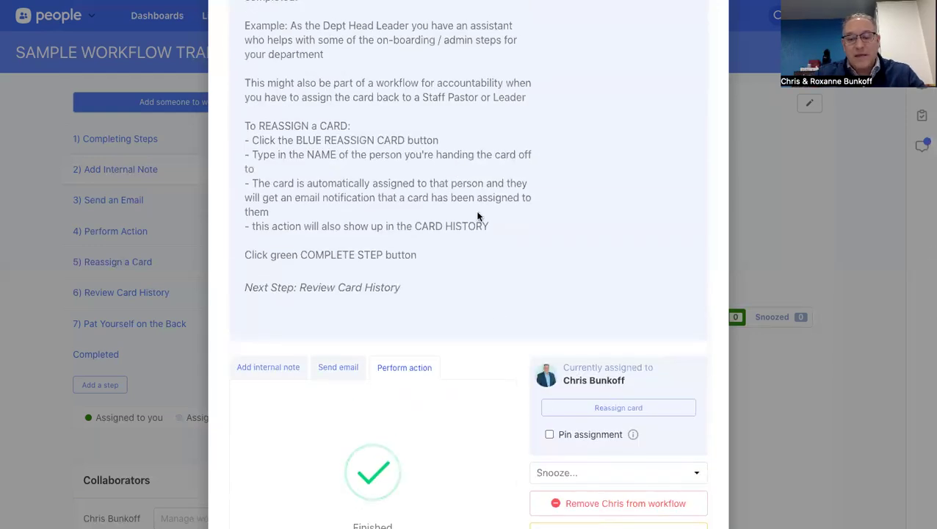
{"action": "left_click", "coordinate": [592, 412]}
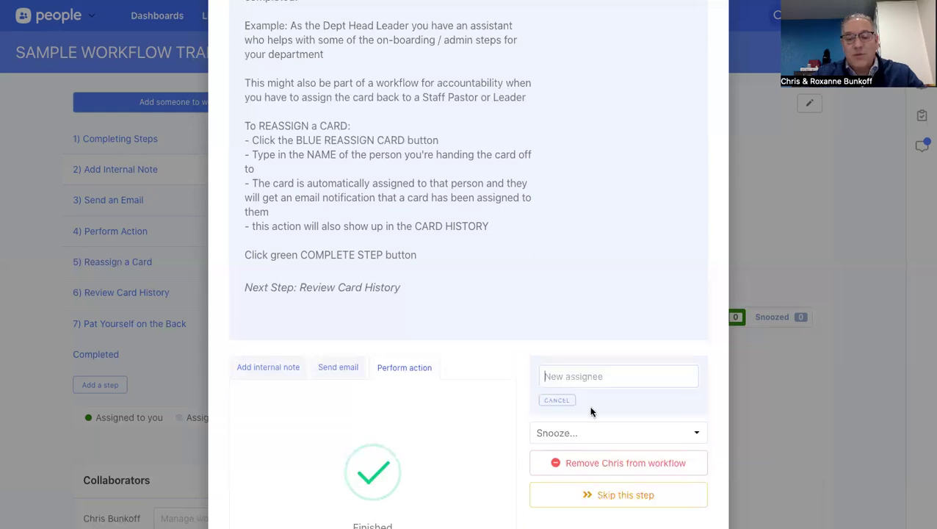
{"action": "type", "text": "roxa"}
{"action": "key", "text": "BackSpace"}
{"action": "key", "text": "BackSpace"}
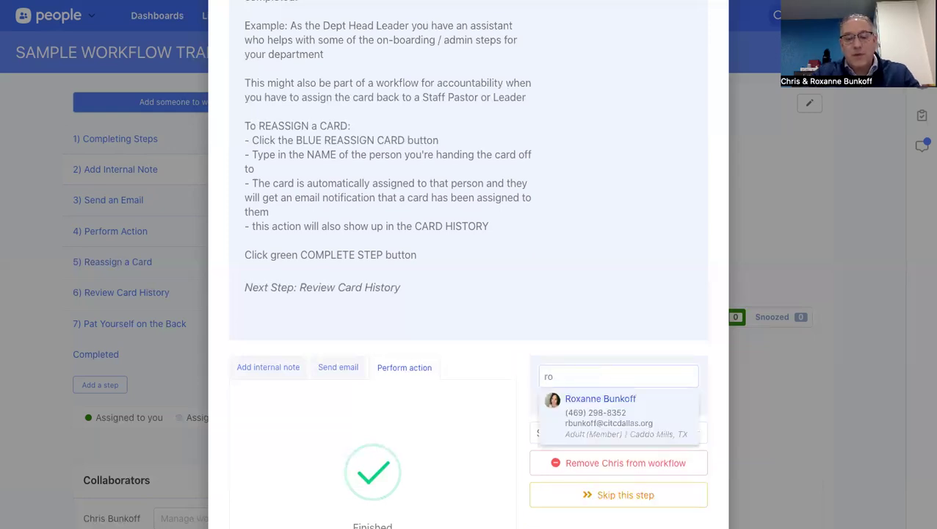
{"action": "type", "text": "x"}
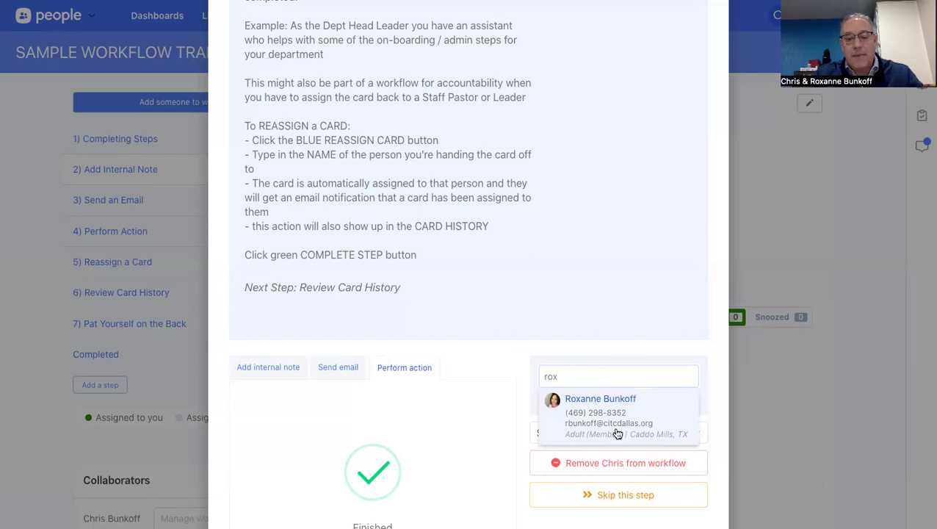
{"action": "left_click", "coordinate": [598, 417]}
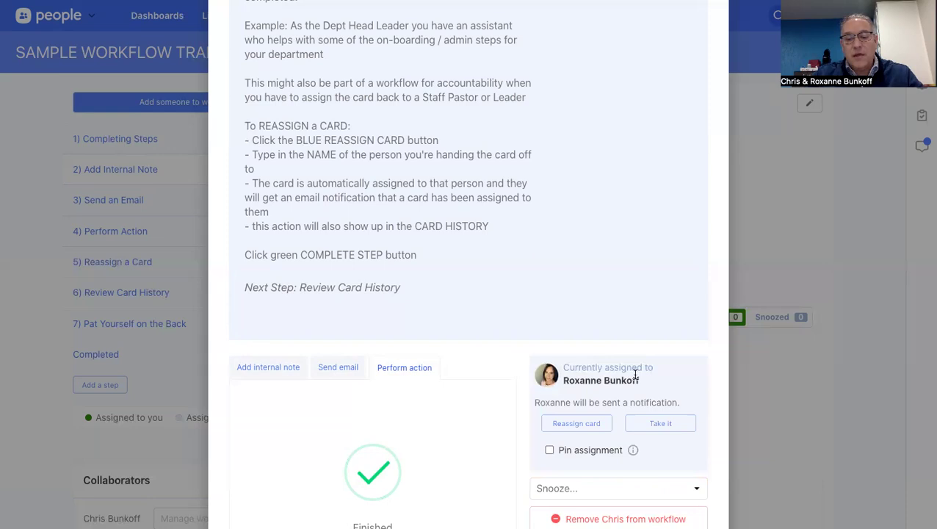
{"action": "scroll", "coordinate": [607, 375], "scroll_direction": "down", "scroll_amount": 5}
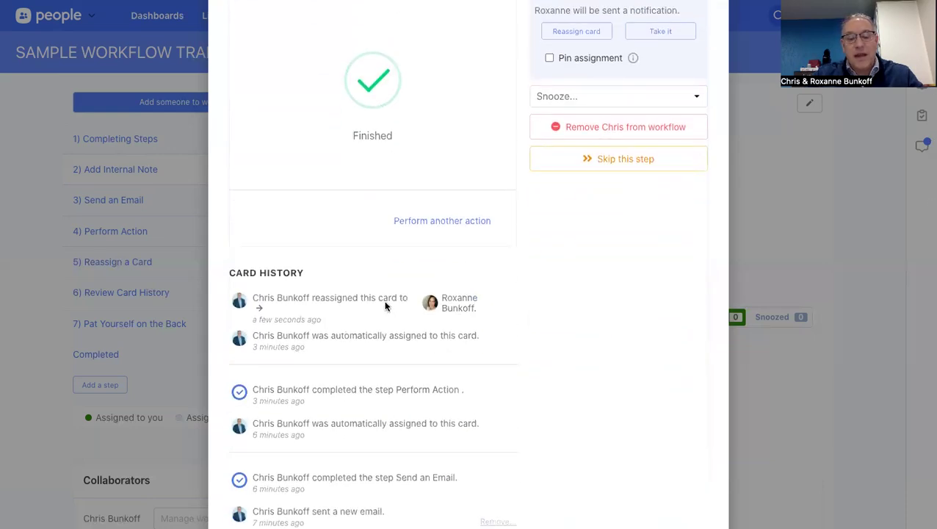
Reassign the card back to its original assignee.
{"action": "scroll", "coordinate": [535, 280], "scroll_direction": "up", "scroll_amount": 3}
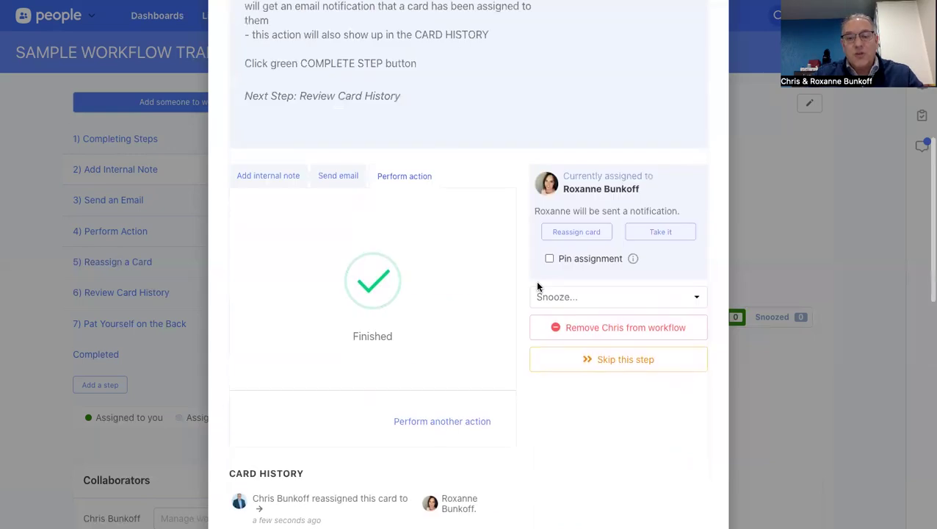
{"action": "left_click", "coordinate": [576, 279]}
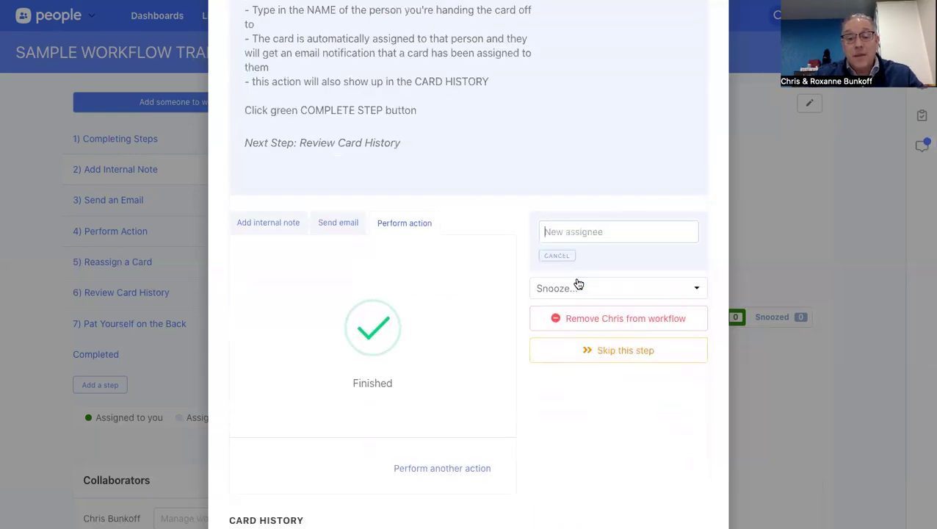
{"action": "type", "text": "chris"}
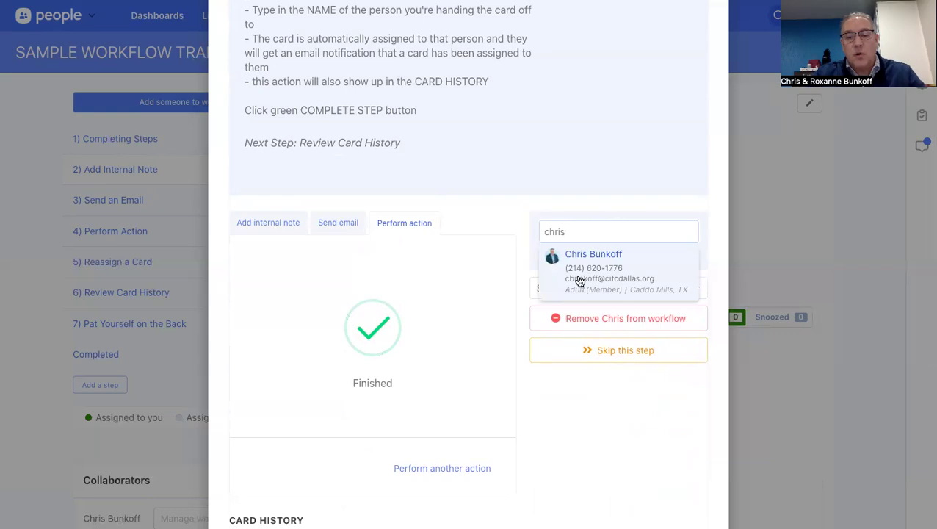
{"action": "left_click", "coordinate": [580, 278]}
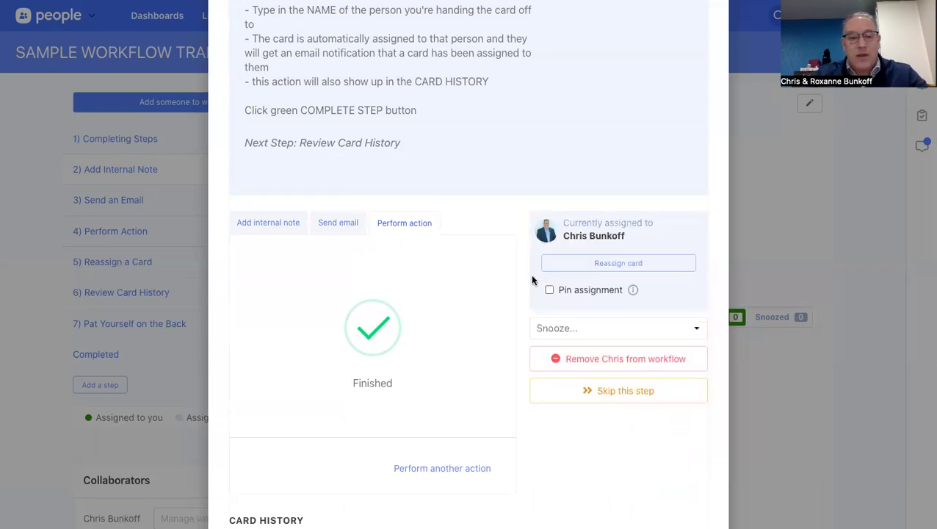
Check the closing instruction of Reassign a Card, and complete that step.
{"action": "scroll", "coordinate": [530, 274], "scroll_direction": "up", "scroll_amount": 4}
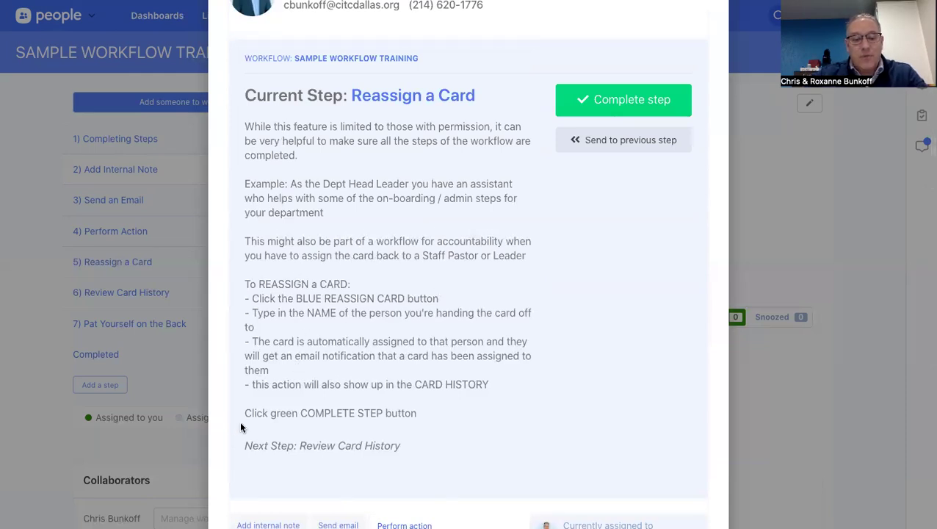
{"action": "left_click_drag", "start_coordinate": [245, 413], "coordinate": [450, 423]}
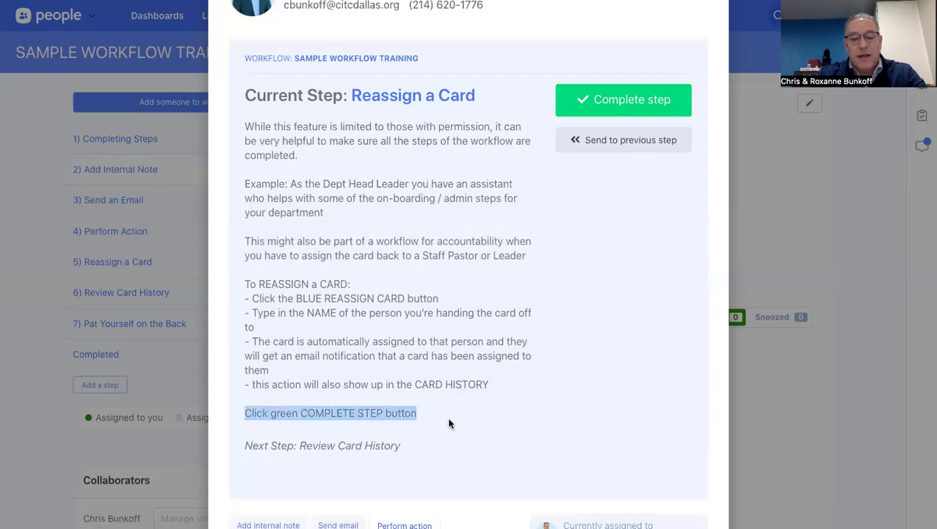
{"action": "left_click", "coordinate": [623, 103]}
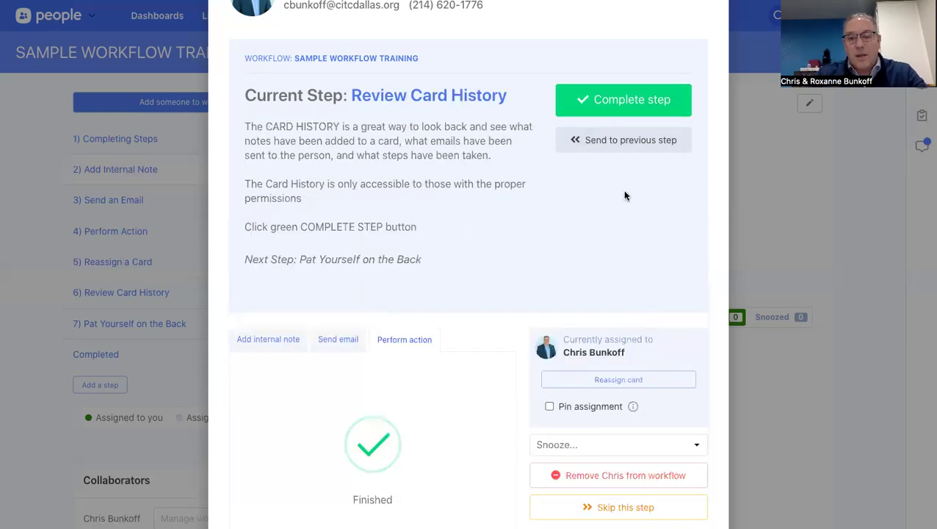
Examine the card history from the latest assignment back to card creation, including reassignments, completed steps, the sent email and the internal note.
{"action": "scroll", "coordinate": [558, 192], "scroll_direction": "up", "scroll_amount": 2}
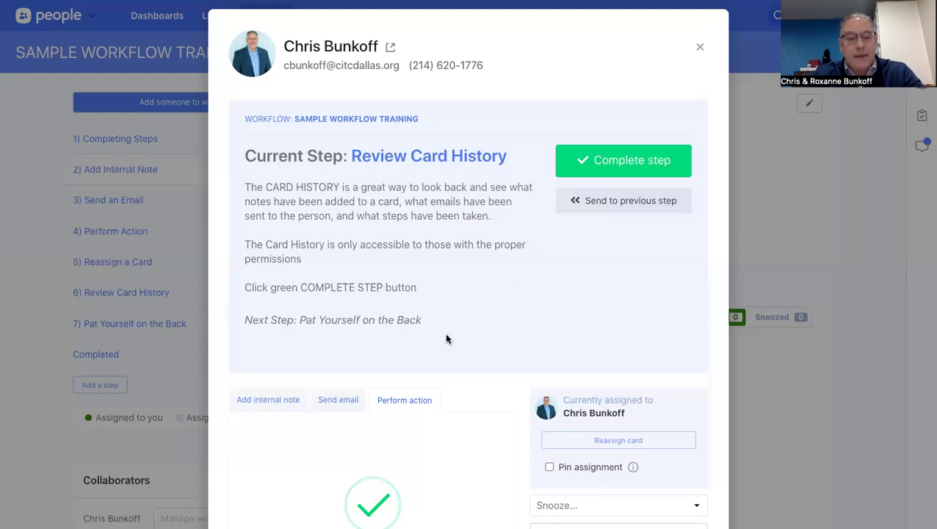
{"action": "scroll", "coordinate": [445, 335], "scroll_direction": "down", "scroll_amount": 1}
{"action": "scroll", "coordinate": [456, 245], "scroll_direction": "down", "scroll_amount": 5}
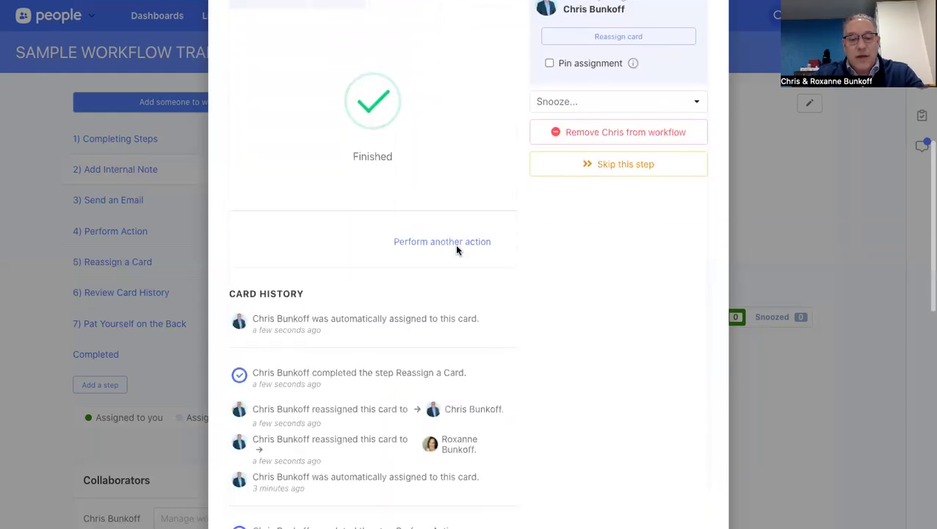
{"action": "scroll", "coordinate": [456, 250], "scroll_direction": "down", "scroll_amount": 3}
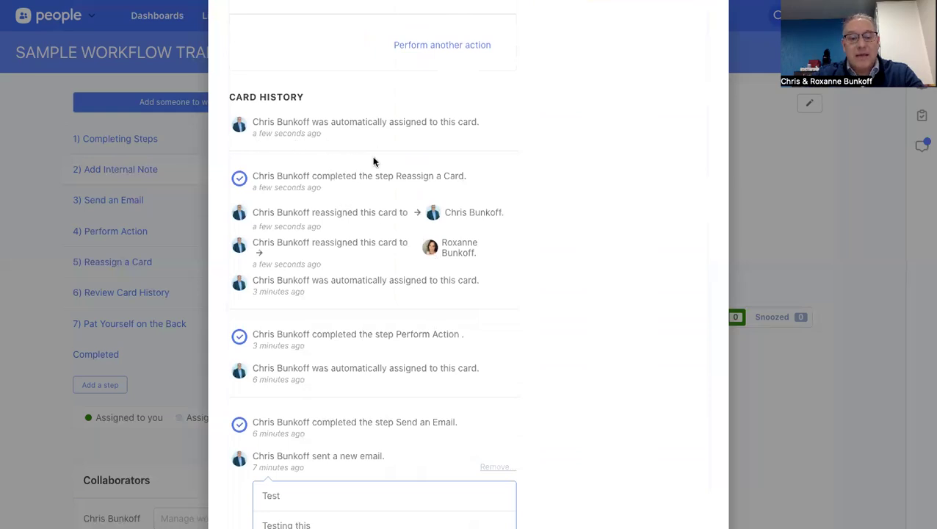
{"action": "scroll", "coordinate": [397, 279], "scroll_direction": "down", "scroll_amount": 2}
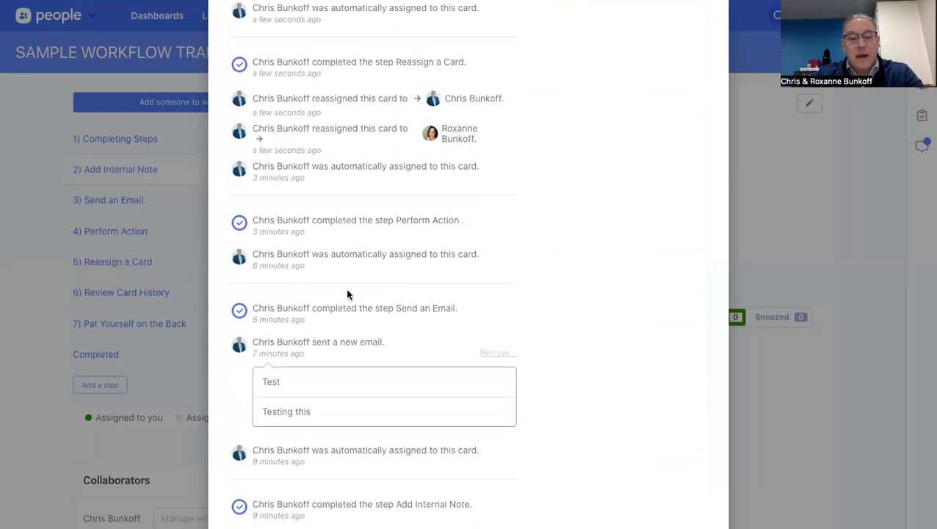
{"action": "scroll", "coordinate": [347, 294], "scroll_direction": "down", "scroll_amount": 1}
{"action": "left_click_drag", "start_coordinate": [316, 176], "coordinate": [387, 186]}
{"action": "scroll", "coordinate": [337, 227], "scroll_direction": "down", "scroll_amount": 1}
{"action": "left_click", "coordinate": [335, 223]}
{"action": "left_click_drag", "start_coordinate": [345, 219], "coordinate": [488, 222]}
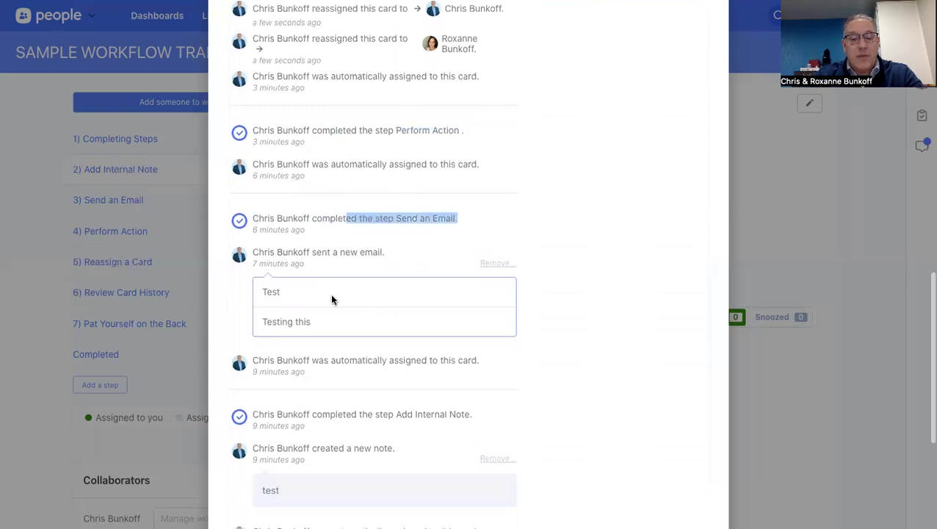
{"action": "scroll", "coordinate": [331, 297], "scroll_direction": "down", "scroll_amount": 1}
{"action": "scroll", "coordinate": [372, 292], "scroll_direction": "down", "scroll_amount": 4}
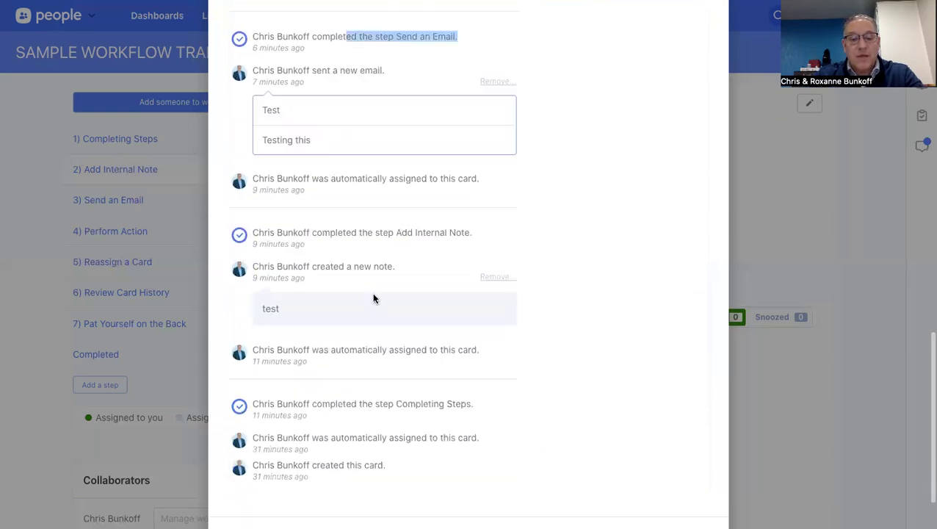
Check the internal note entry in the card history, and complete the Review Card History step.
{"action": "left_click_drag", "start_coordinate": [287, 191], "coordinate": [354, 213]}
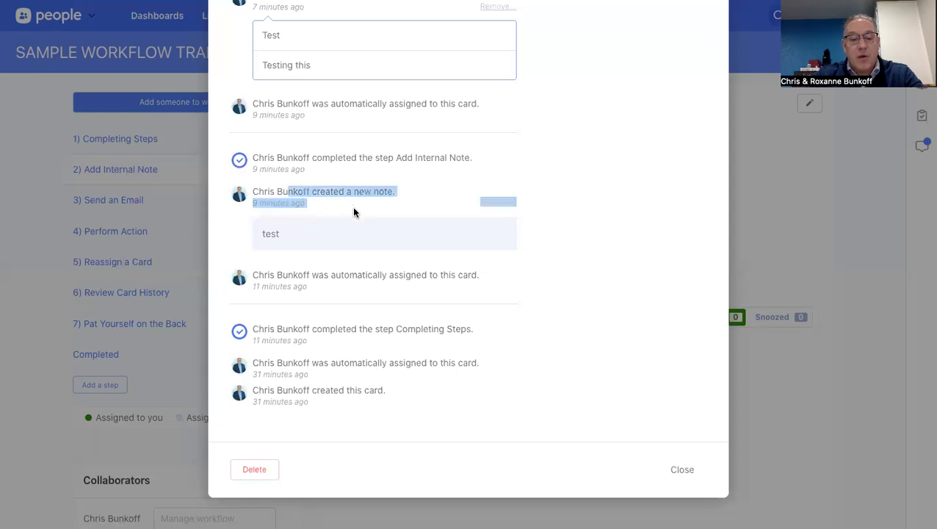
{"action": "scroll", "coordinate": [342, 298], "scroll_direction": "up", "scroll_amount": 3}
{"action": "scroll", "coordinate": [343, 298], "scroll_direction": "up", "scroll_amount": 8}
{"action": "scroll", "coordinate": [343, 297], "scroll_direction": "up", "scroll_amount": 2}
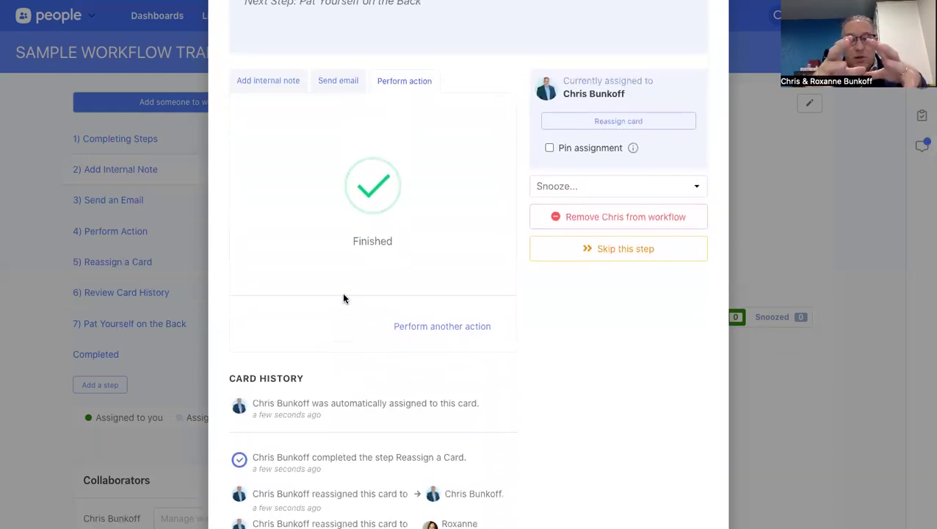
{"action": "scroll", "coordinate": [343, 298], "scroll_direction": "up", "scroll_amount": 1}
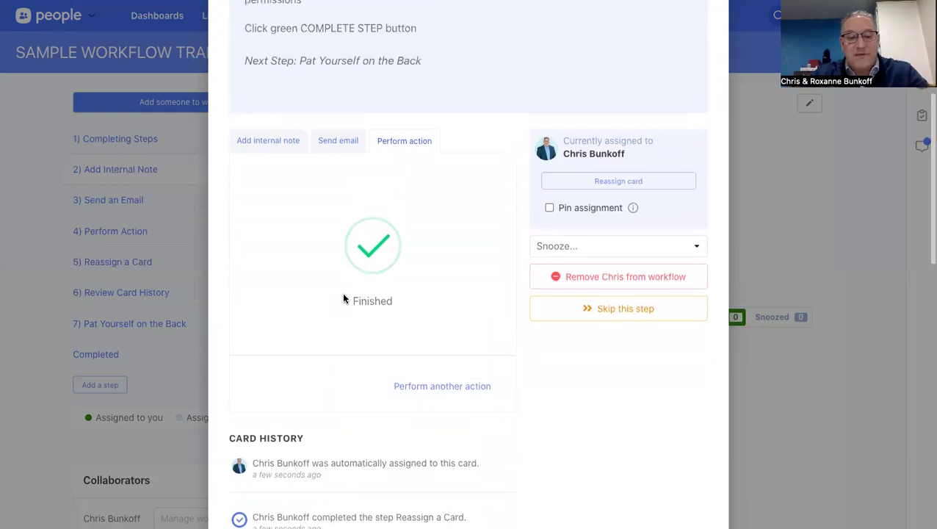
{"action": "scroll", "coordinate": [343, 298], "scroll_direction": "up", "scroll_amount": 5}
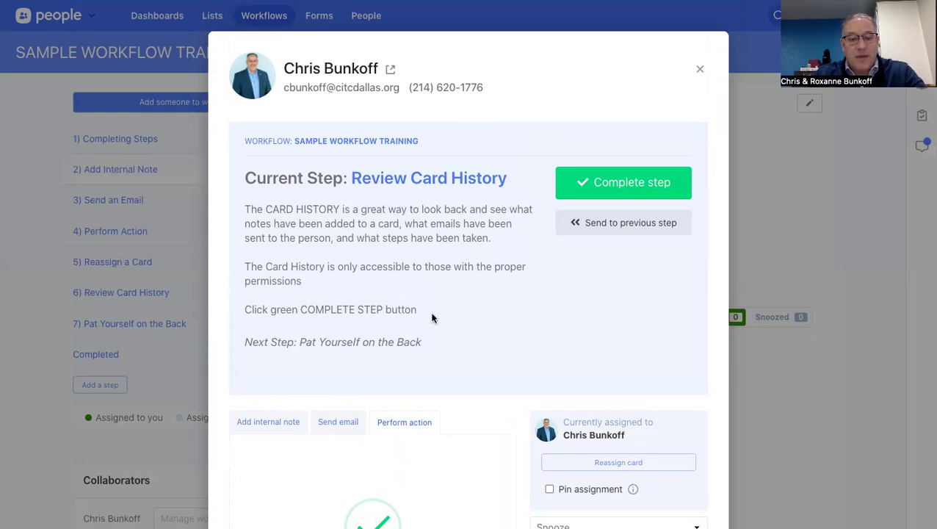
{"action": "left_click", "coordinate": [618, 189]}
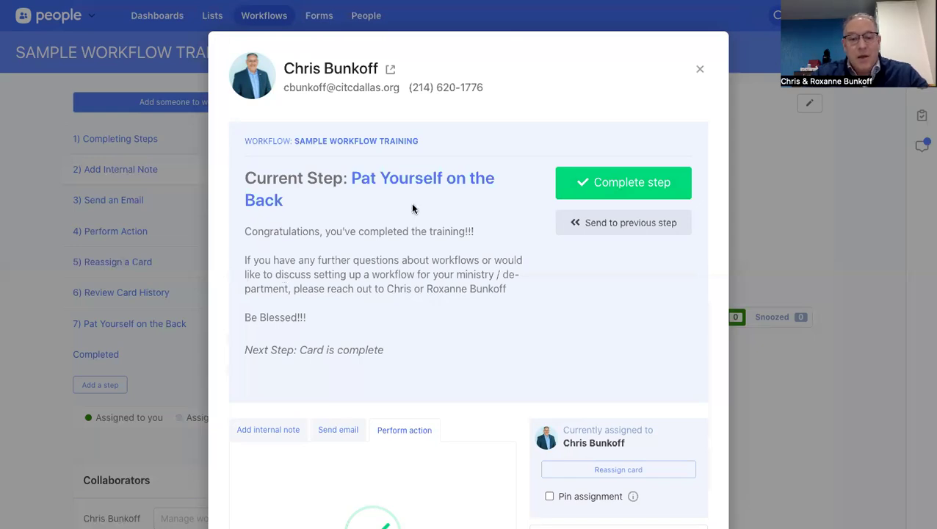
Complete the Pat Yourself on the Back step and close the card.
{"action": "left_click", "coordinate": [632, 189]}
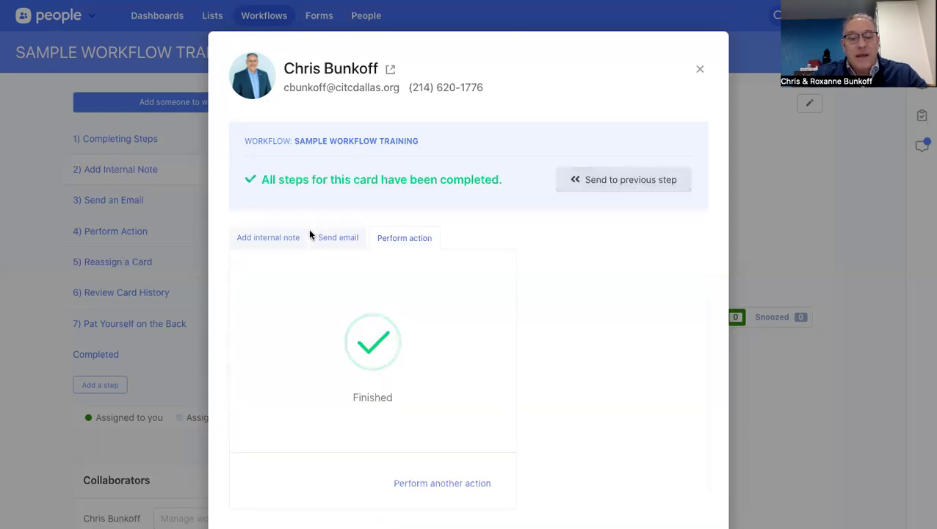
{"action": "left_click", "coordinate": [700, 69]}
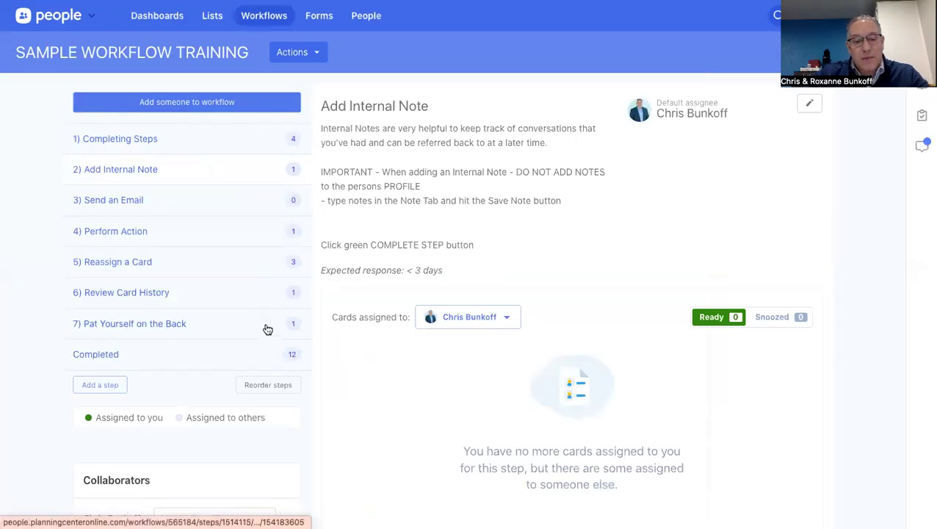
Look through the workflow's completed cards to find the card that was just finished.
{"action": "left_click", "coordinate": [229, 359]}
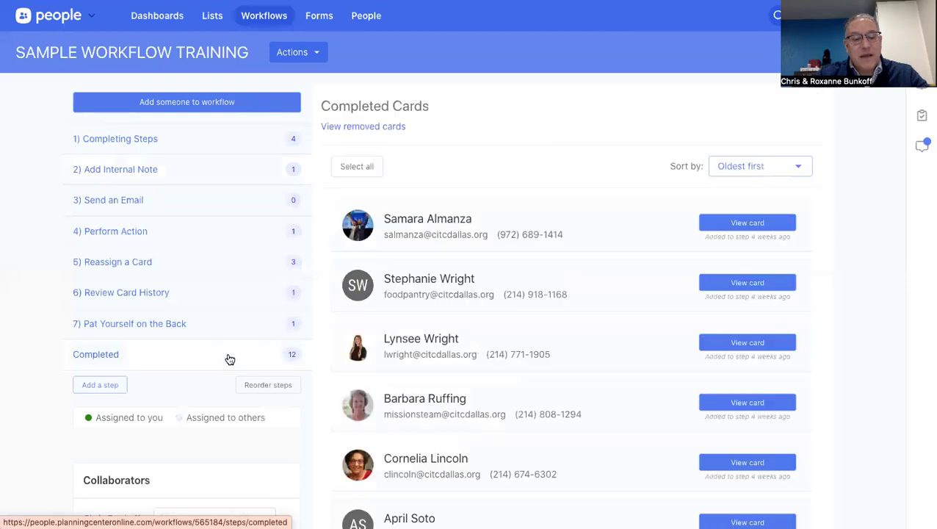
{"action": "scroll", "coordinate": [439, 358], "scroll_direction": "down", "scroll_amount": 6}
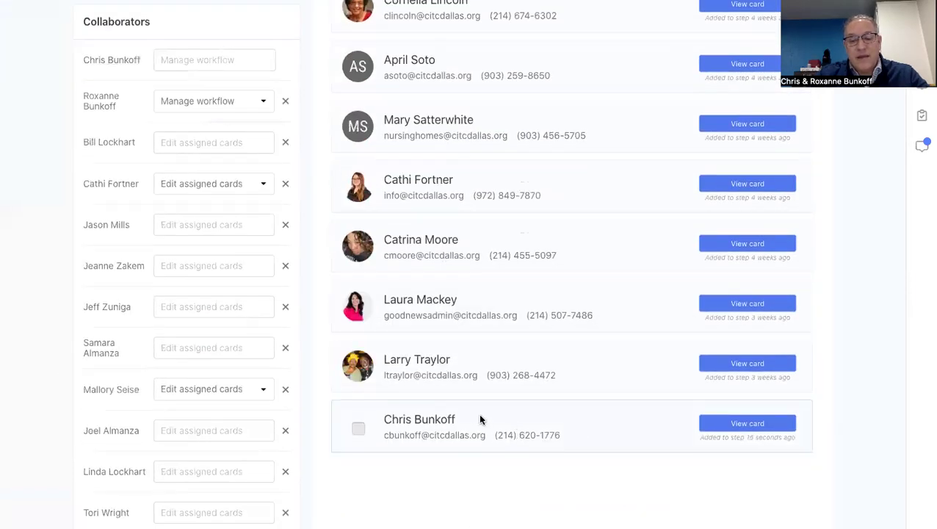
{"action": "scroll", "coordinate": [456, 419], "scroll_direction": "up", "scroll_amount": 6}
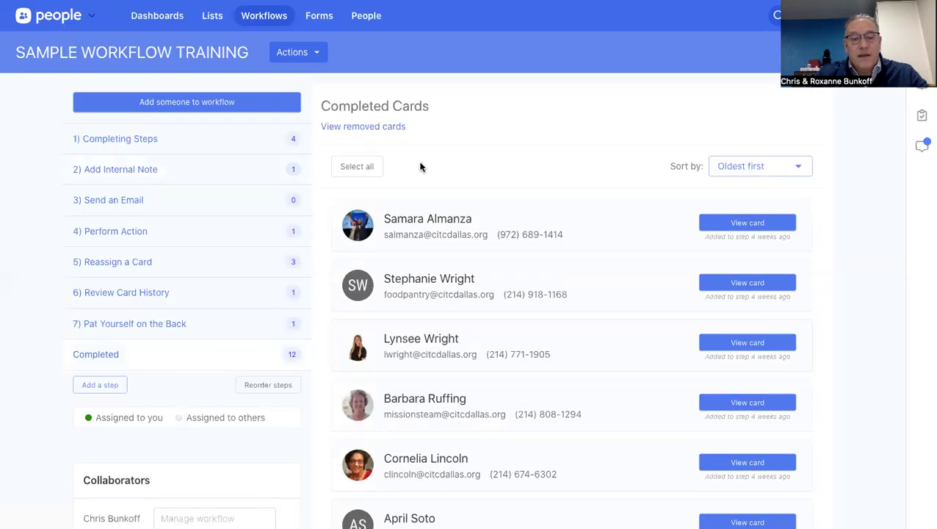